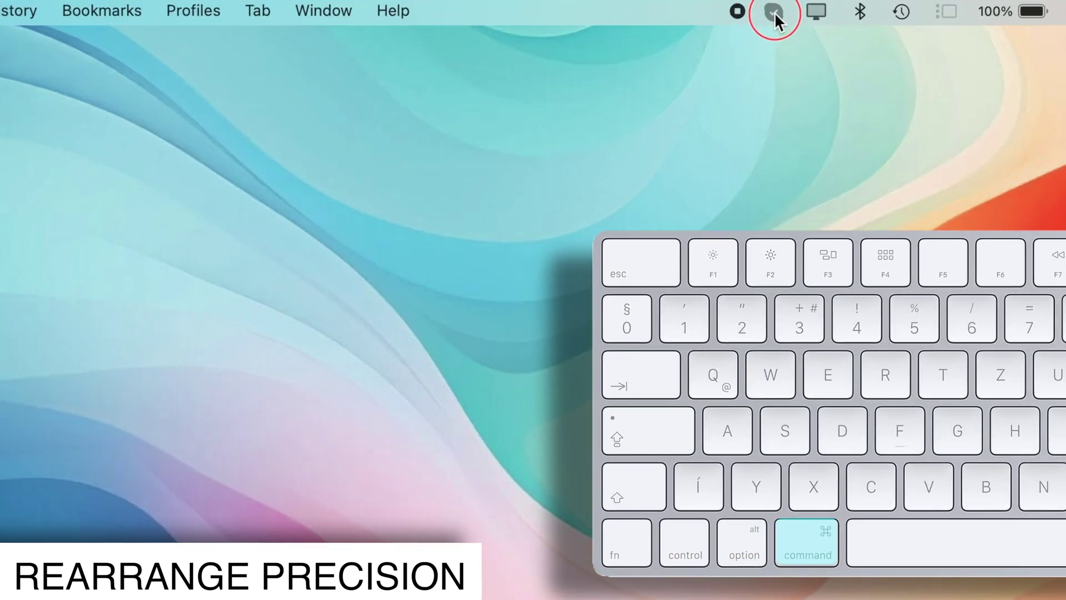
Command-drag the Bluetooth icon right of Time Machine and shift the battery icon left
{"action": "left_click_drag", "start_coordinate": [775, 12], "coordinate": [769, 13]}
{"action": "left_click_drag", "start_coordinate": [861, 11], "coordinate": [864, 6]}
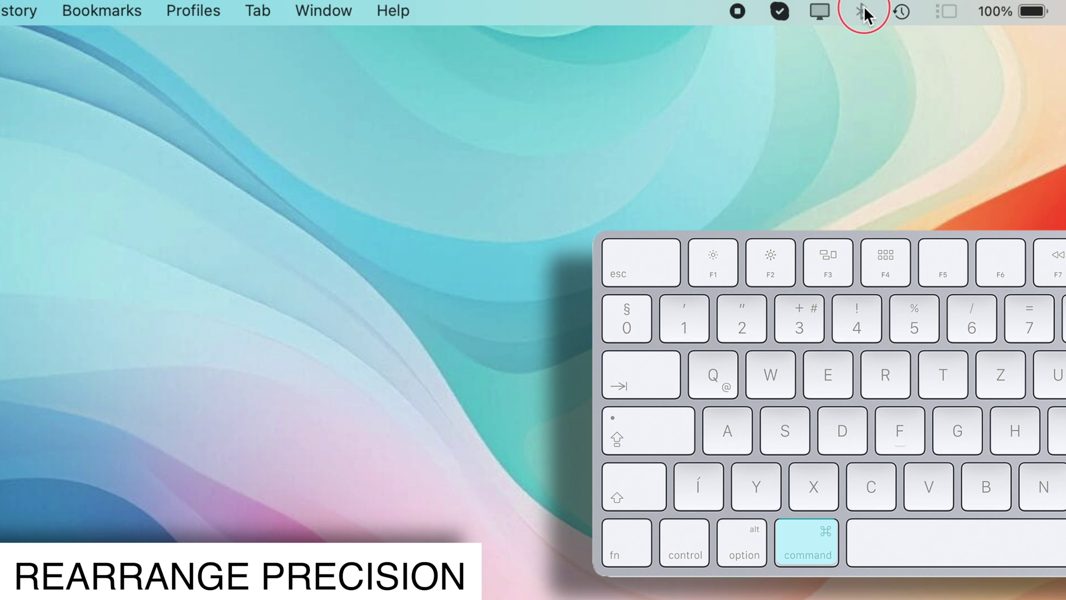
{"action": "left_click_drag", "start_coordinate": [864, 5], "coordinate": [916, 15]}
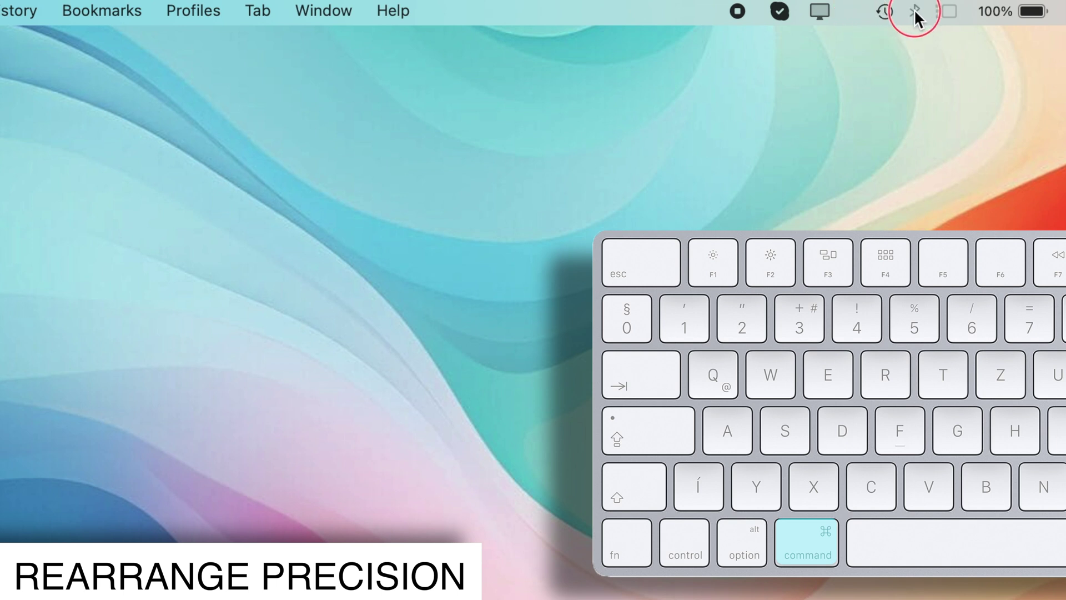
{"action": "mouse_move", "coordinate": [1037, 11]}
{"action": "left_mouse_down"}
{"action": "mouse_move", "coordinate": [963, 21]}
{"action": "mouse_move", "coordinate": [590, 6]}
{"action": "left_mouse_up"}
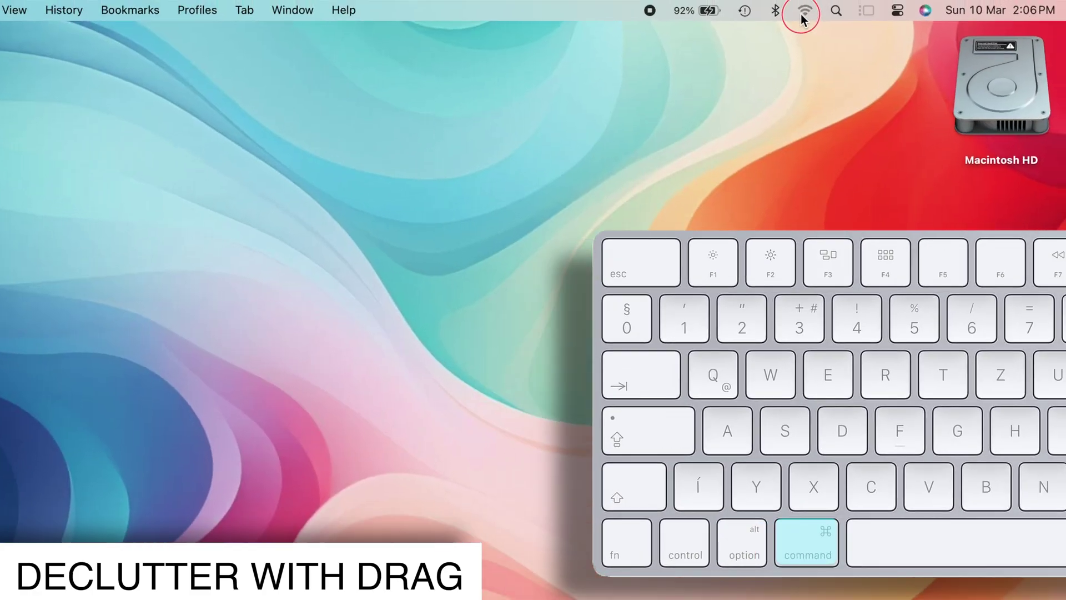
Drag the Wi-Fi icon off the menu bar and move Bluetooth further right
{"action": "left_click_drag", "start_coordinate": [846, 11], "coordinate": [842, 67]}
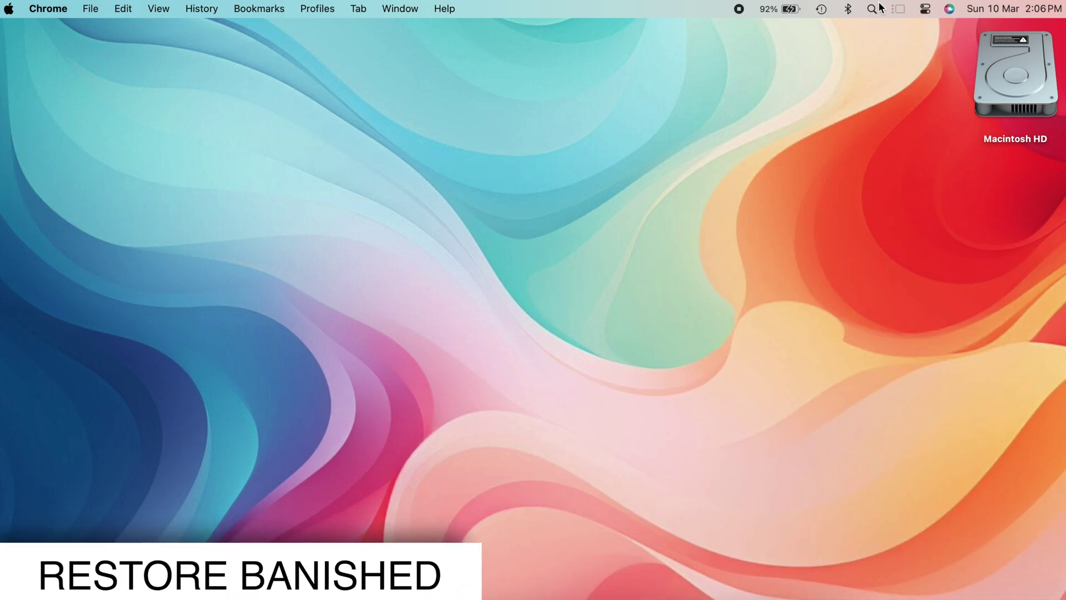
{"action": "left_click_drag", "start_coordinate": [851, 10], "coordinate": [998, 9]}
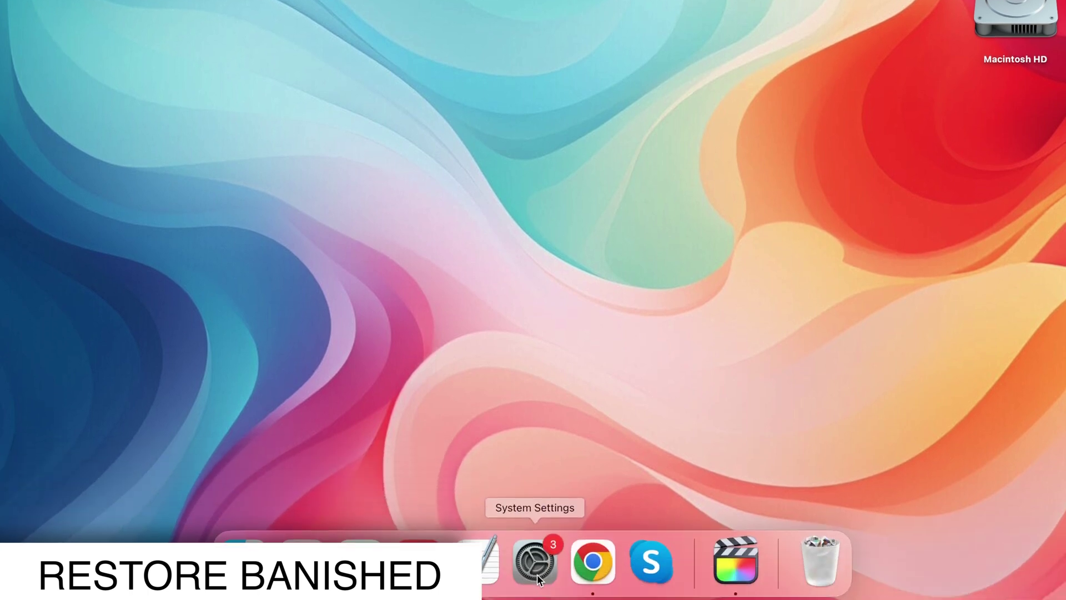
Set Wi-Fi to Show in Menu Bar in System Settings' Control Centre pane
{"action": "left_click", "coordinate": [538, 579]}
{"action": "left_click", "coordinate": [223, 411]}
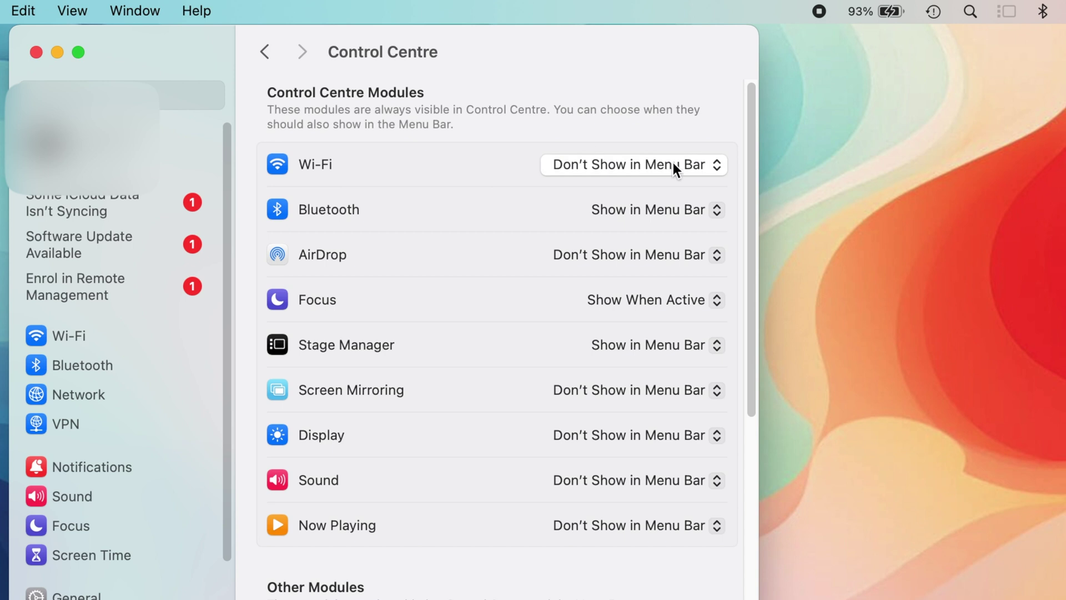
{"action": "left_click", "coordinate": [671, 163]}
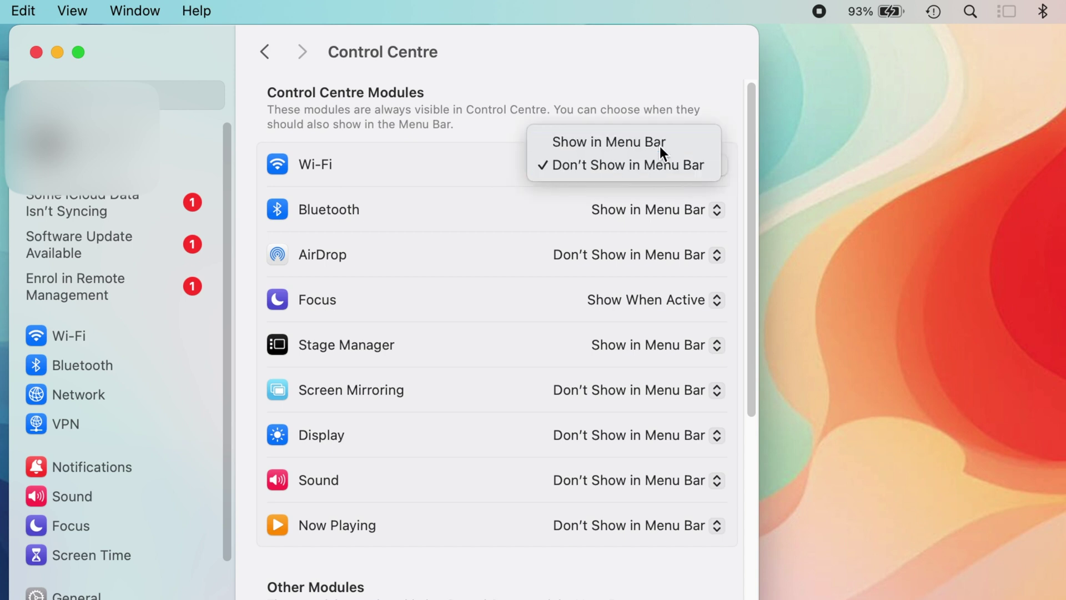
{"action": "left_click", "coordinate": [659, 145]}
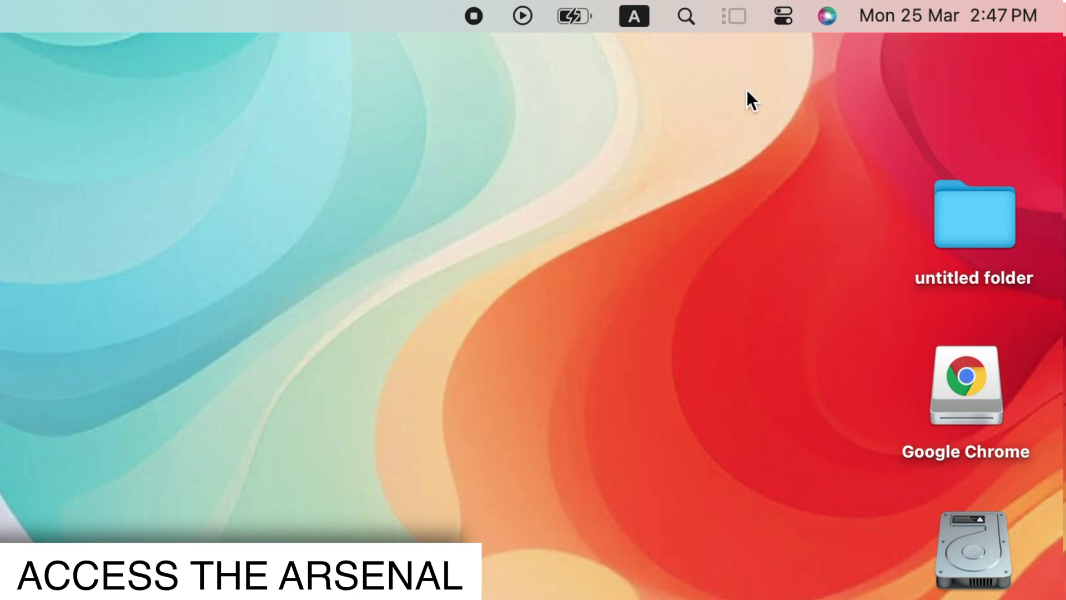
Drag AirDrop, Bluetooth and Wi-Fi from Control Centre to the menu bar, then remove Wi-Fi and Bluetooth
{"action": "left_click", "coordinate": [784, 16]}
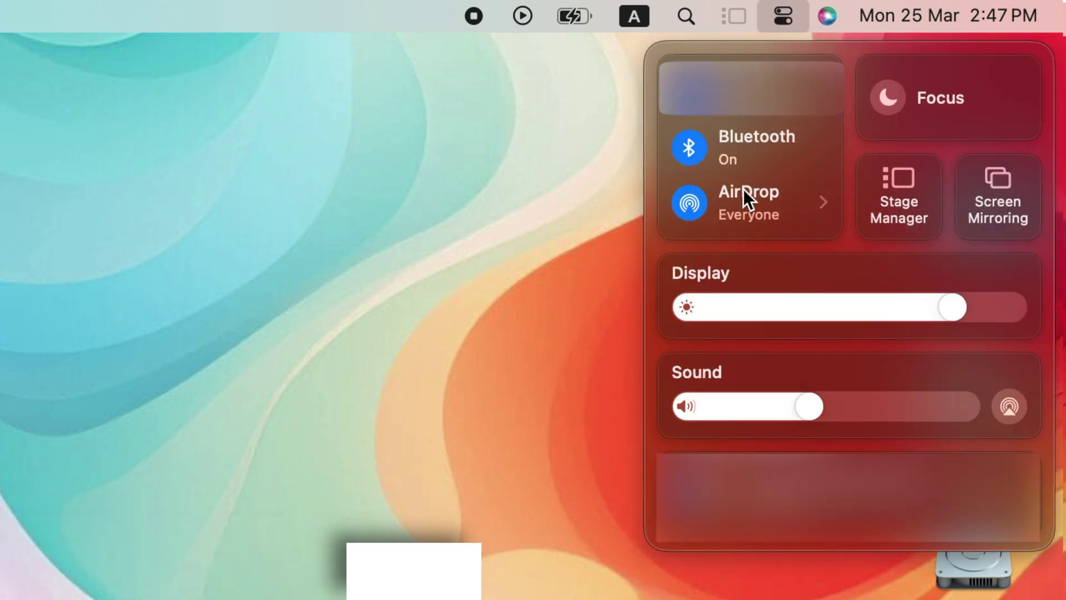
{"action": "left_click_drag", "start_coordinate": [594, 31], "coordinate": [580, 12]}
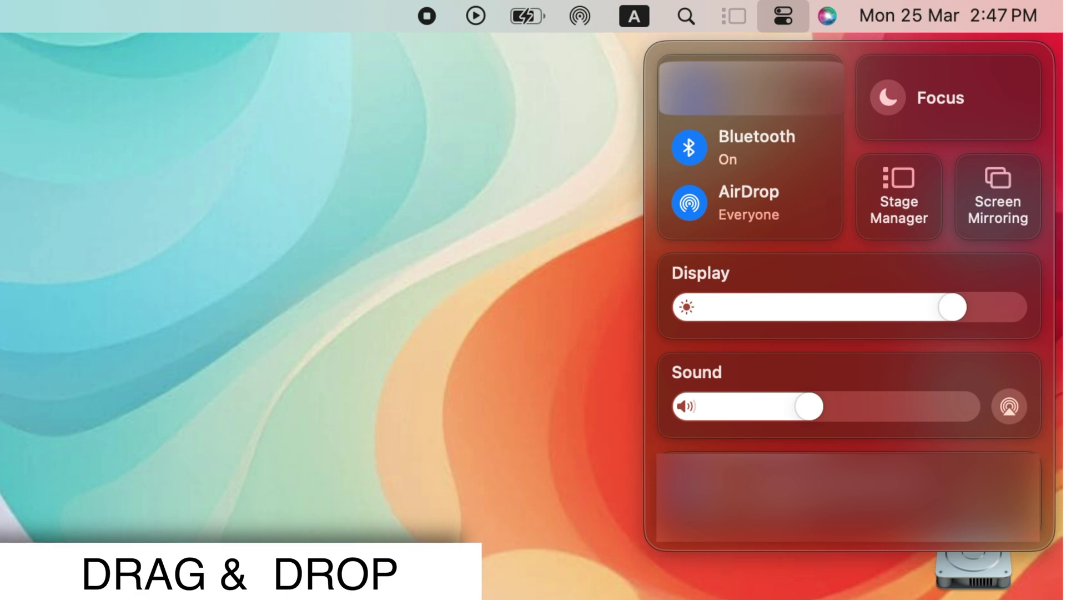
{"action": "left_click_drag", "start_coordinate": [705, 137], "coordinate": [630, 16]}
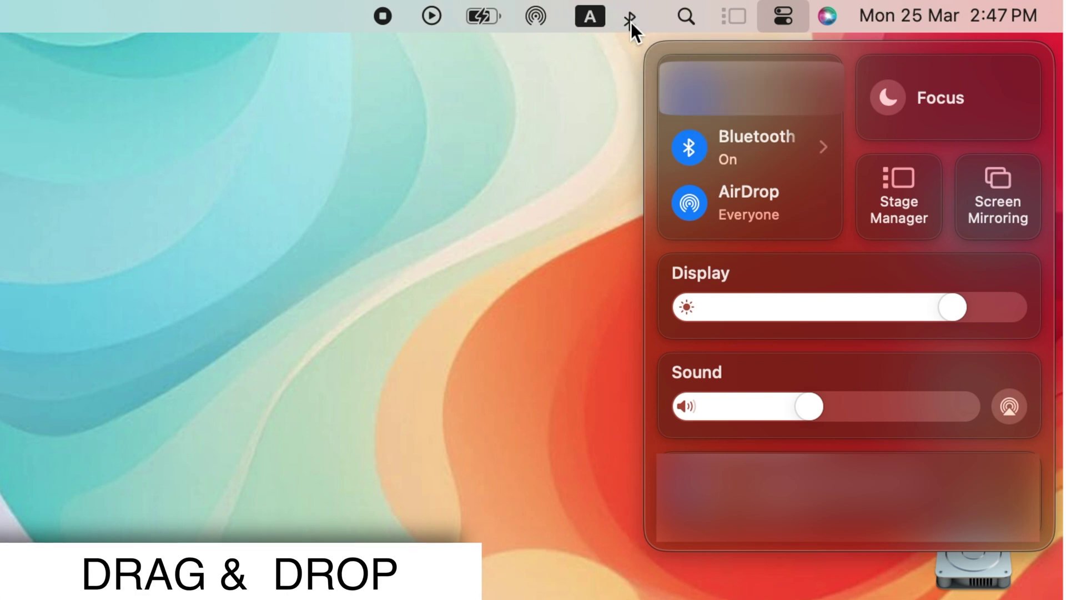
{"action": "left_click_drag", "start_coordinate": [709, 84], "coordinate": [662, 24]}
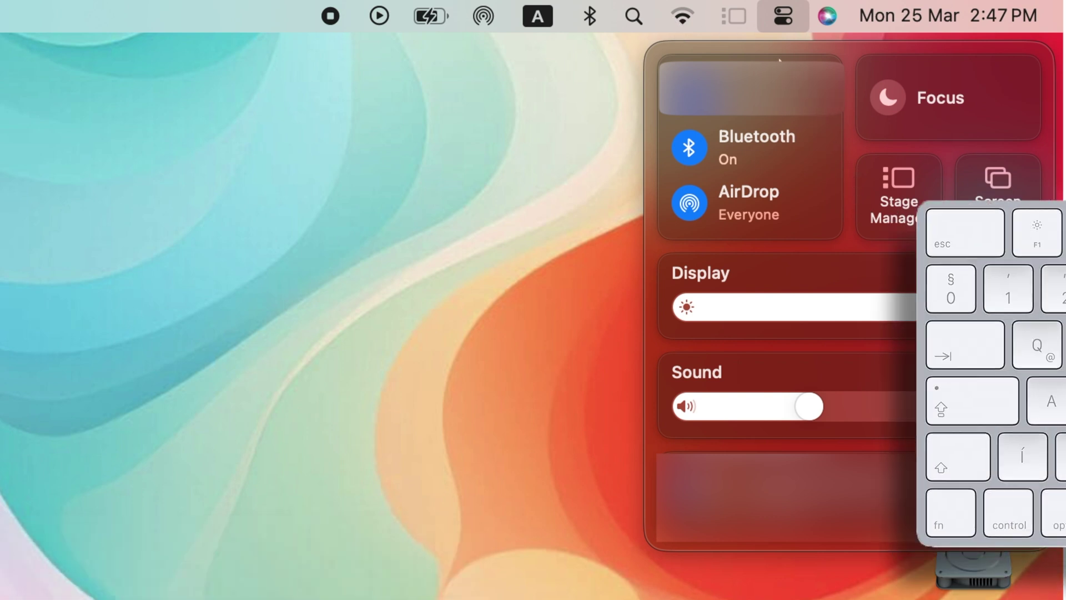
{"action": "left_click_drag", "start_coordinate": [651, 15], "coordinate": [676, 40]}
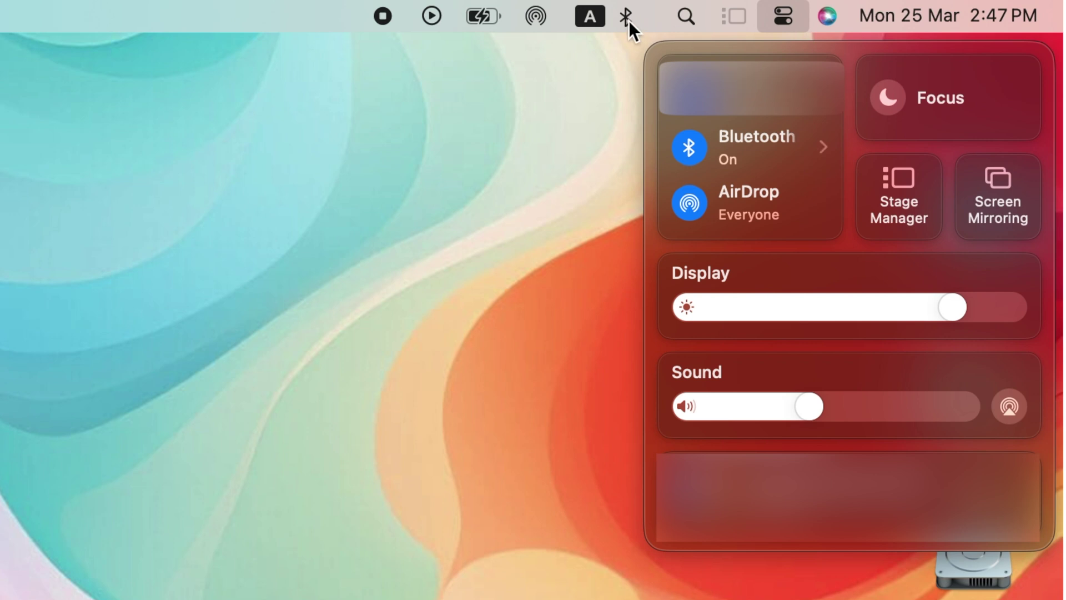
{"action": "left_click_drag", "start_coordinate": [631, 22], "coordinate": [685, 119]}
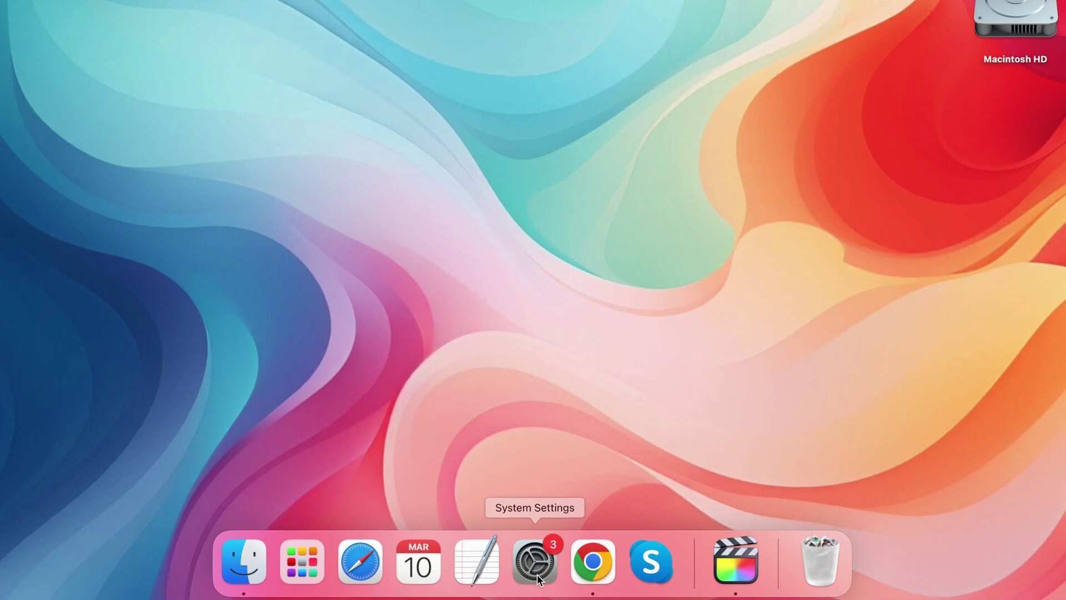
Set Bluetooth to Show in Menu Bar in System Settings' Control Centre pane
{"action": "left_click", "coordinate": [538, 579]}
{"action": "left_click", "coordinate": [284, 452]}
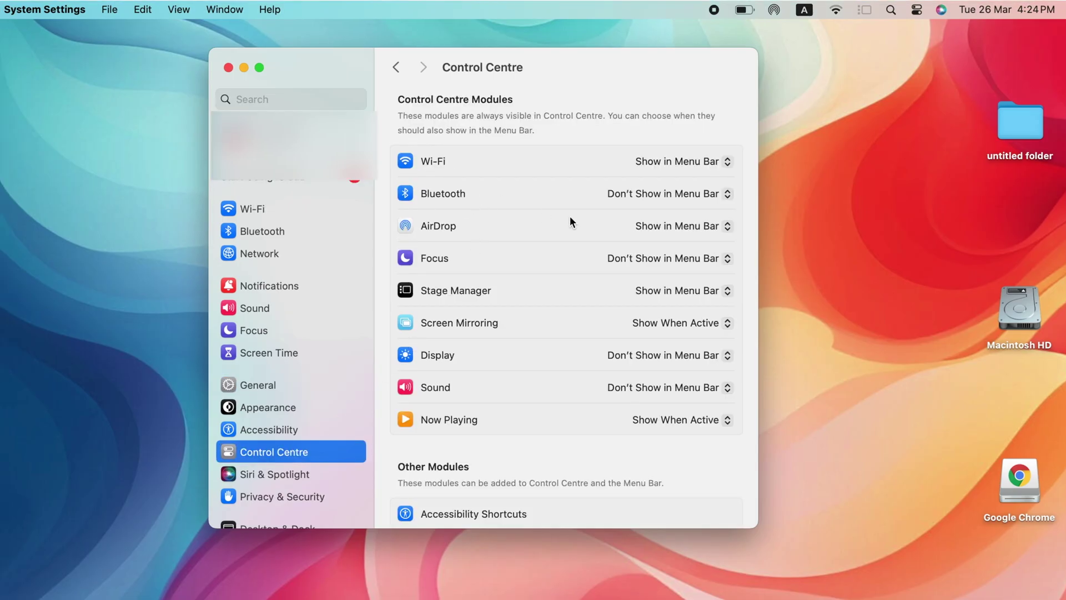
{"action": "left_click", "coordinate": [652, 197]}
{"action": "left_click", "coordinate": [651, 177]}
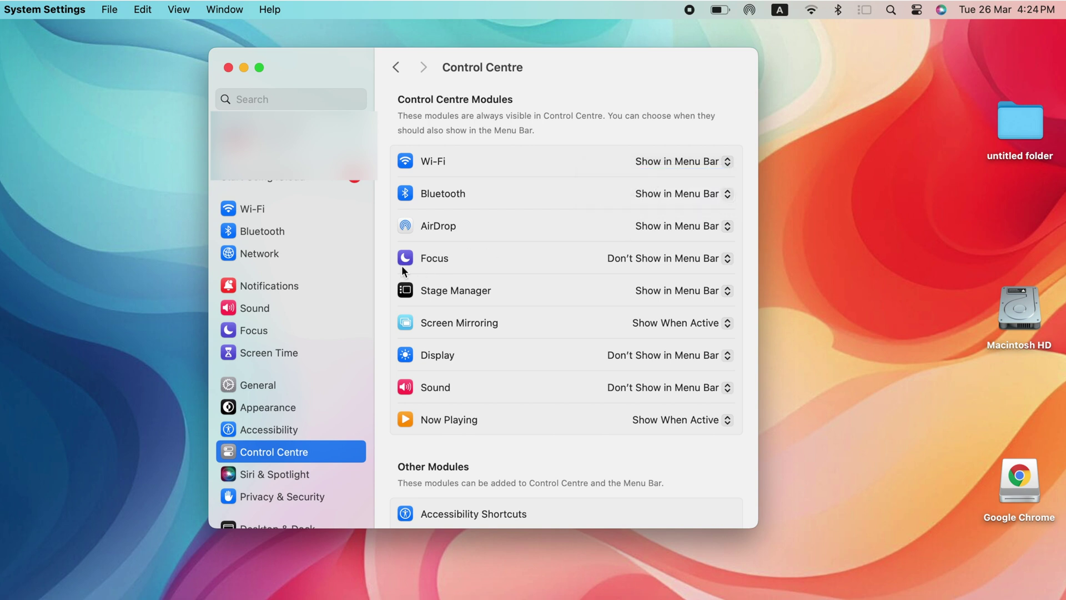
Set Focus to Always Show in Menu Bar and try its menu bar dropdown
{"action": "left_click", "coordinate": [631, 265]}
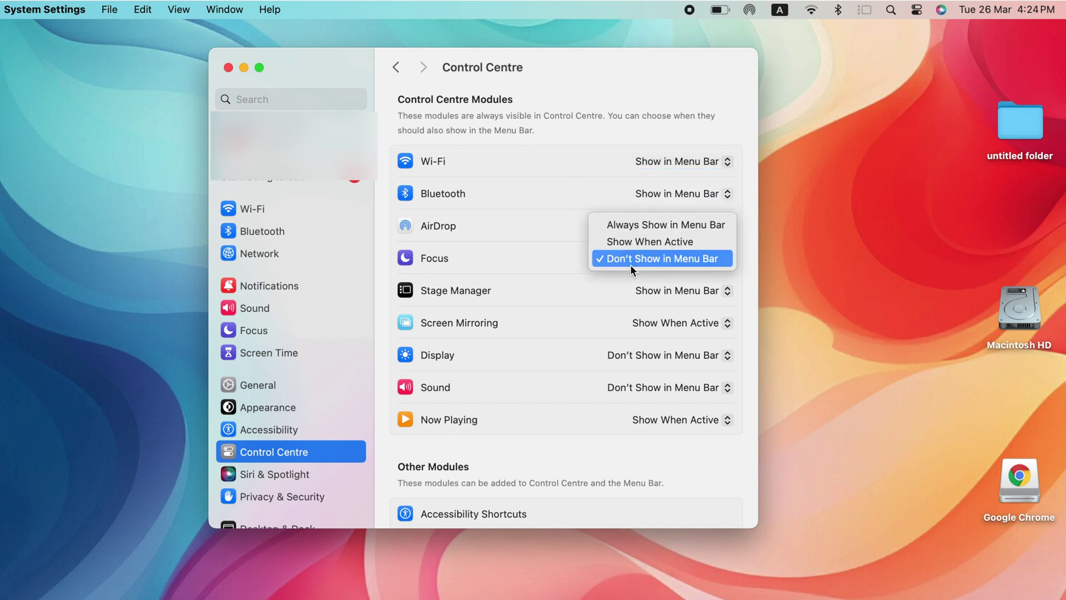
{"action": "left_click", "coordinate": [635, 223]}
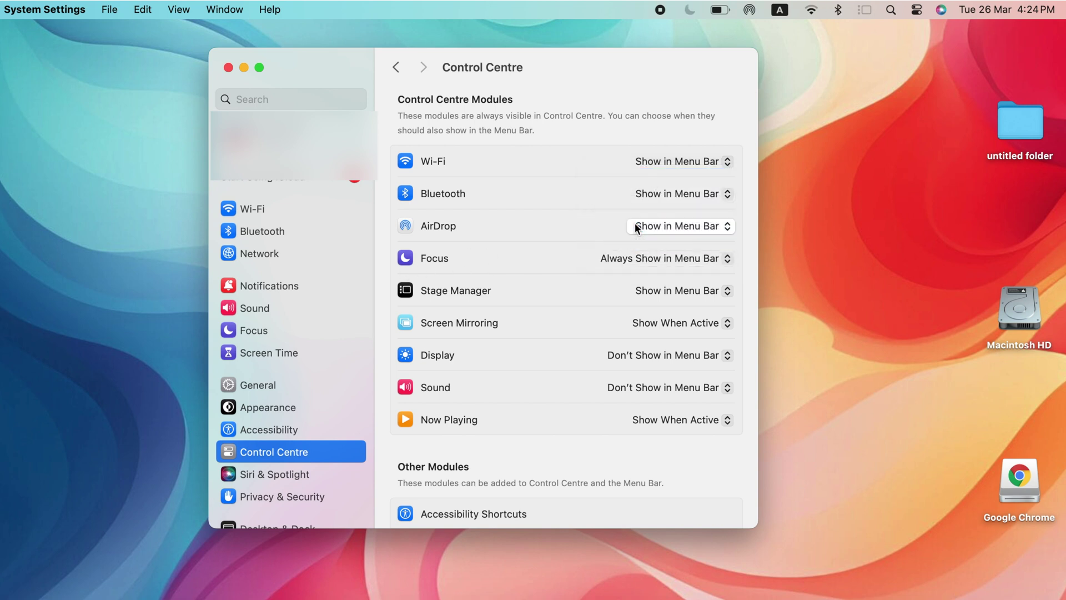
{"action": "left_click", "coordinate": [688, 11]}
{"action": "left_click", "coordinate": [687, 11]}
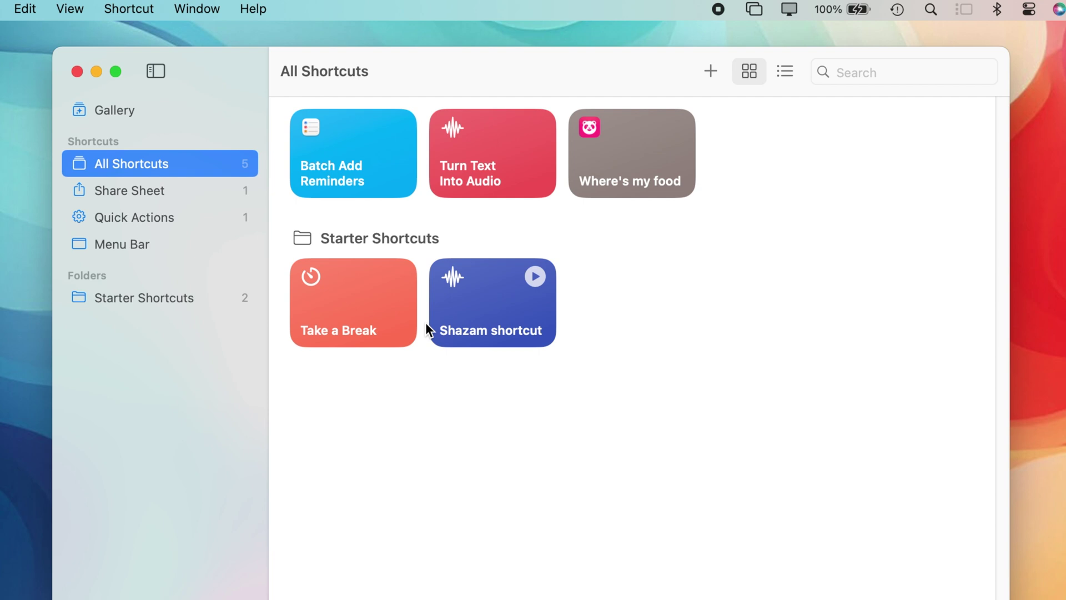
{"action": "mouse_move", "coordinate": [353, 303]}
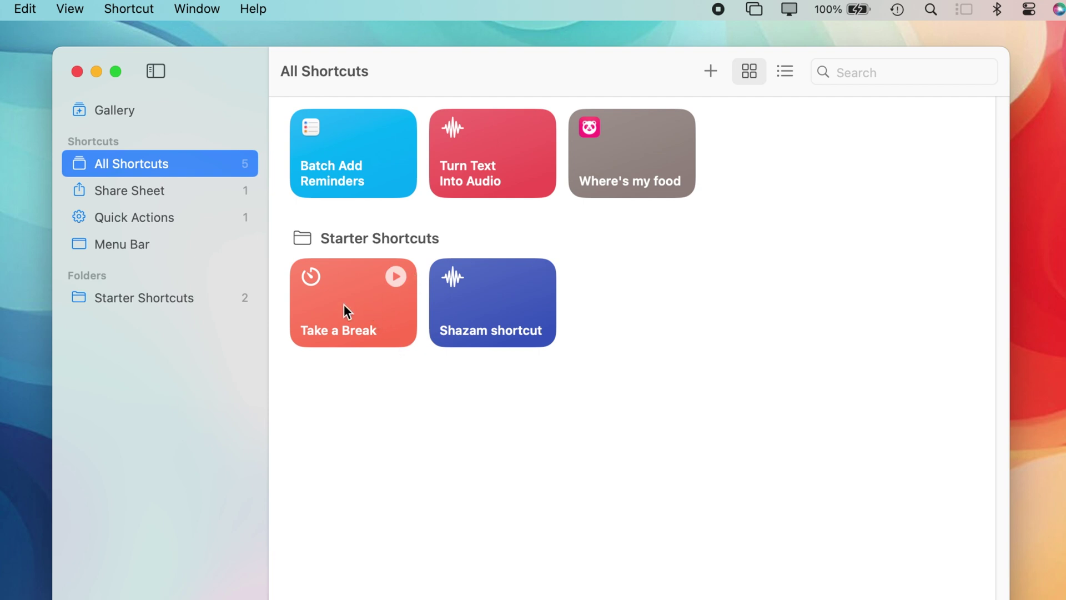
Run the Take a Break shortcut, accepting the suggested break length and confirmation
{"action": "right_click", "coordinate": [345, 305]}
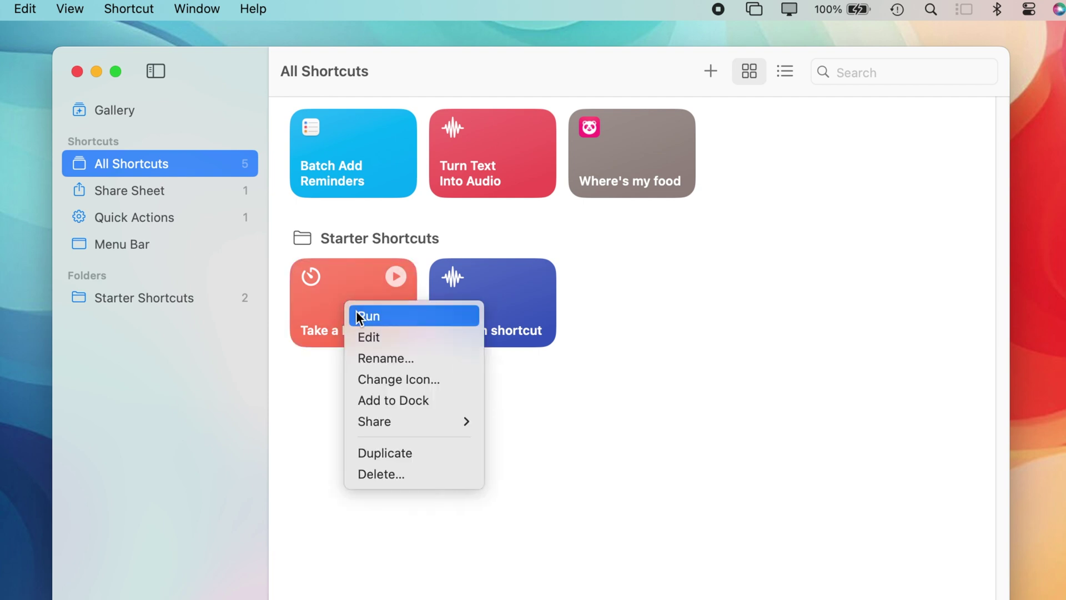
{"action": "left_click", "coordinate": [357, 316]}
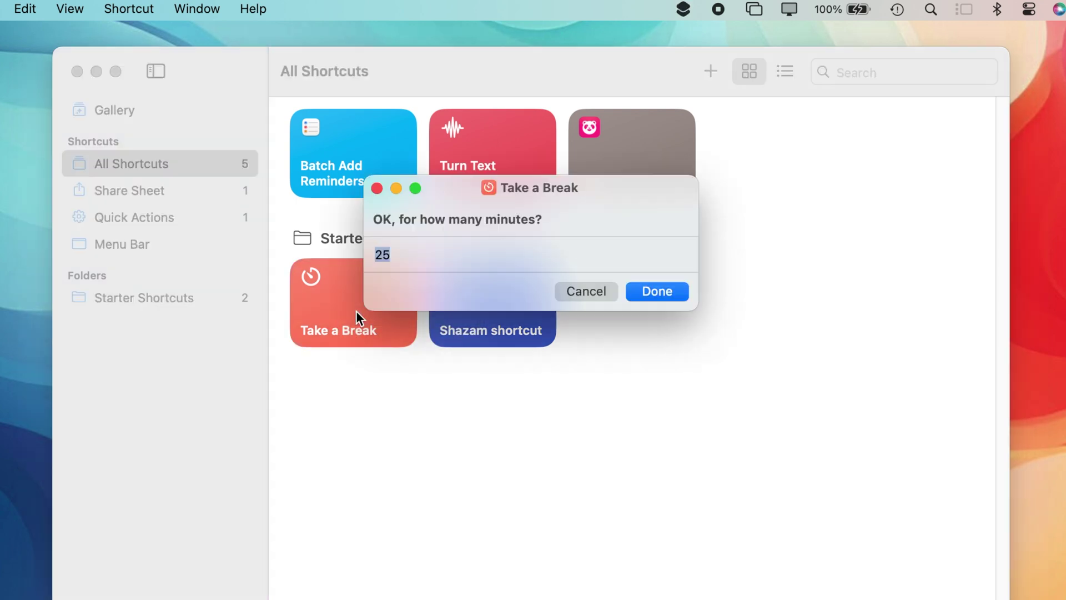
{"action": "left_click", "coordinate": [670, 288]}
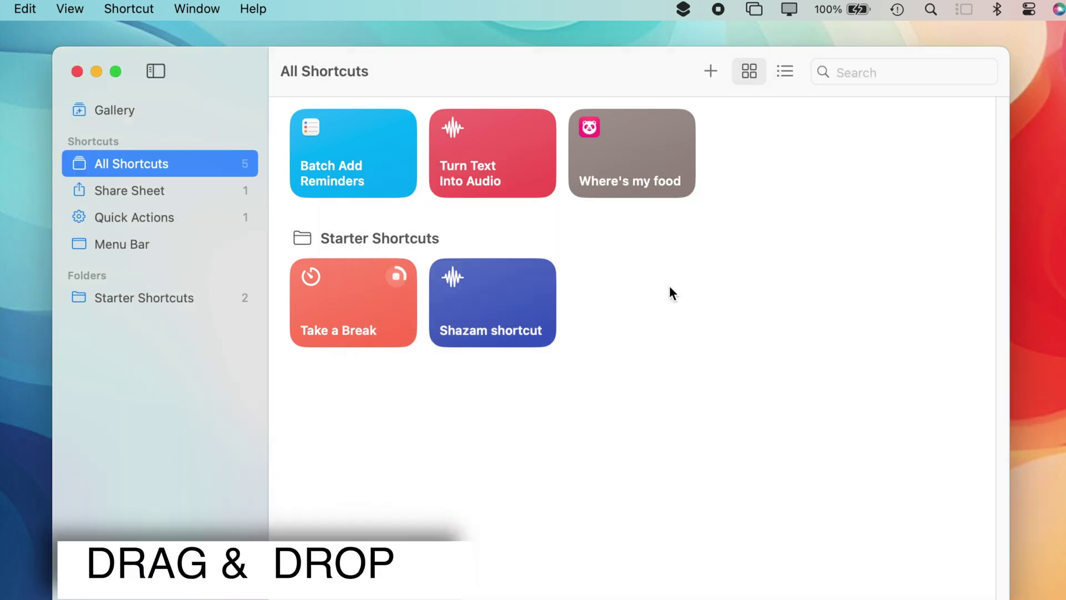
{"action": "left_click", "coordinate": [677, 348]}
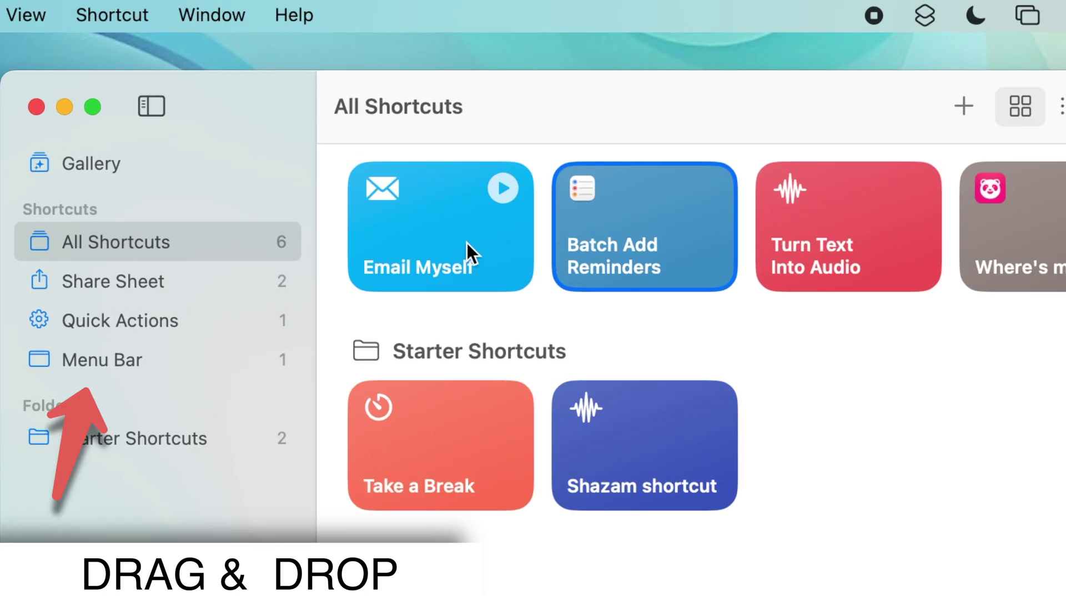
Add Email Myself to the Menu Bar collection and check the menu bar shortcut list
{"action": "left_click_drag", "start_coordinate": [373, 173], "coordinate": [184, 273]}
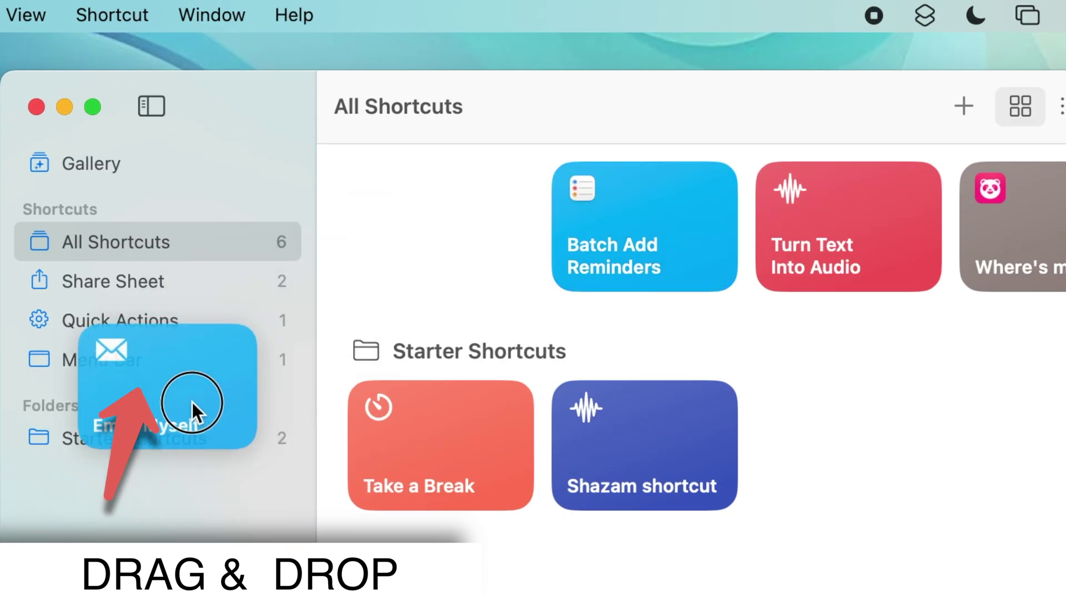
{"action": "left_click_drag", "start_coordinate": [193, 402], "coordinate": [175, 371]}
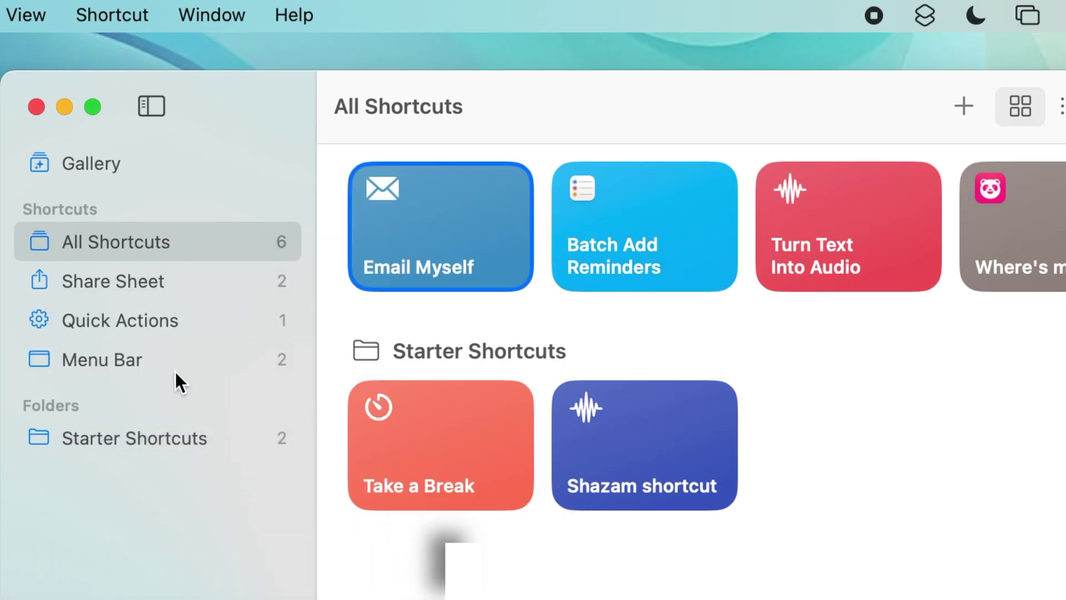
{"action": "left_click", "coordinate": [99, 356]}
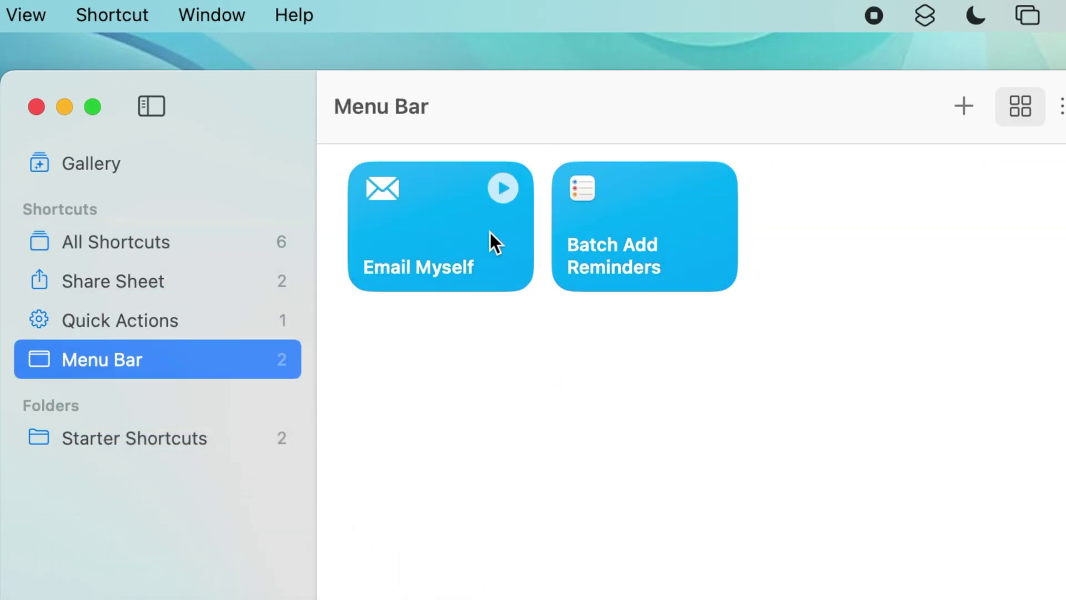
{"action": "left_click", "coordinate": [725, 18]}
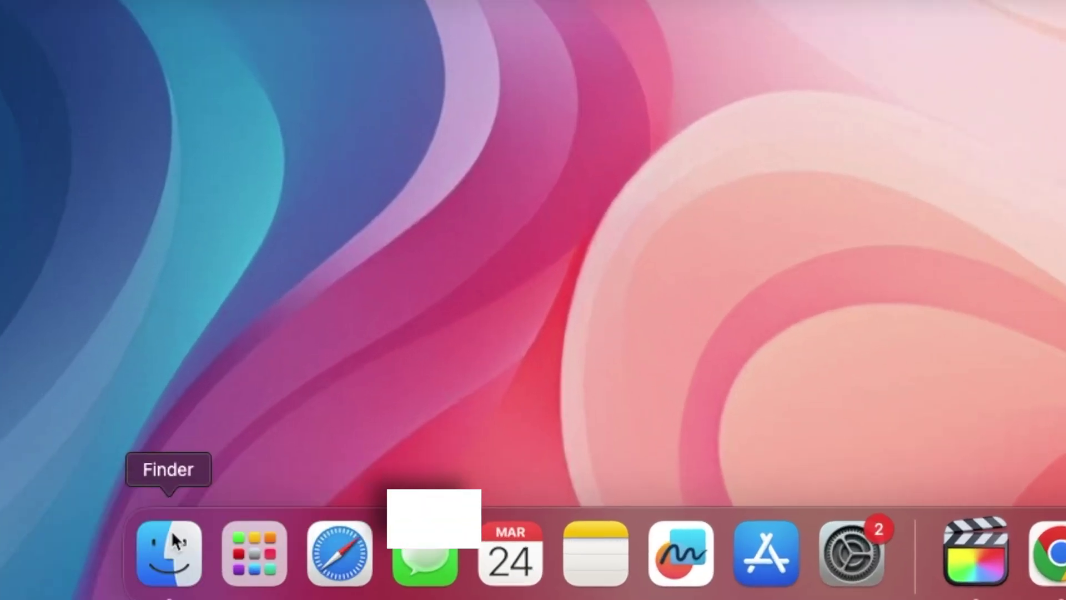
Go to /System/Library/CoreServices/Menu Extras/ in Finder and double-click GamePolicyExtra.menu
{"action": "left_click", "coordinate": [214, 573]}
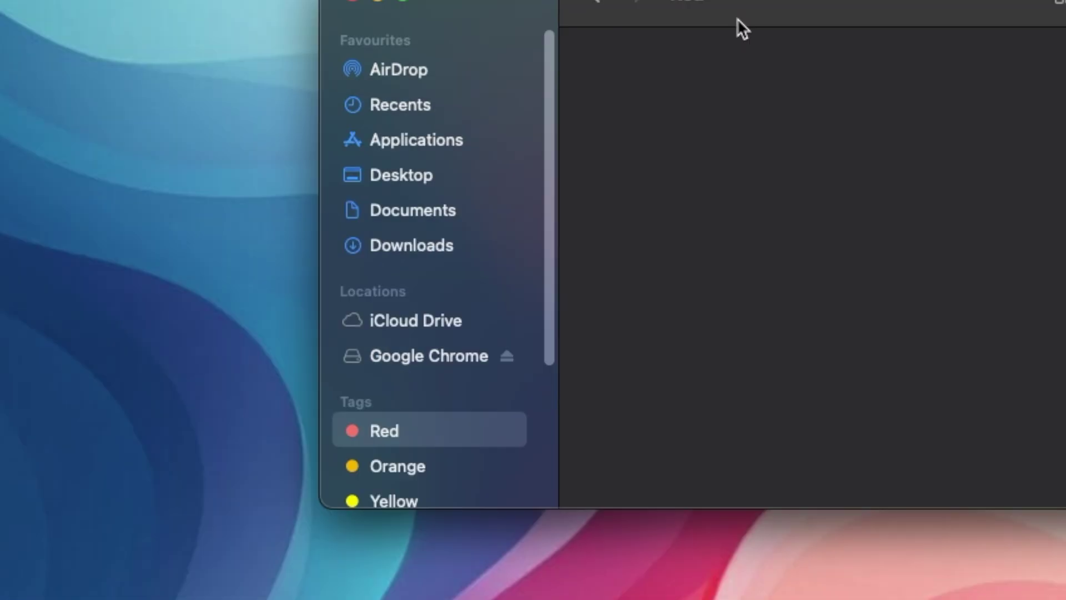
{"action": "left_click", "coordinate": [304, 12]}
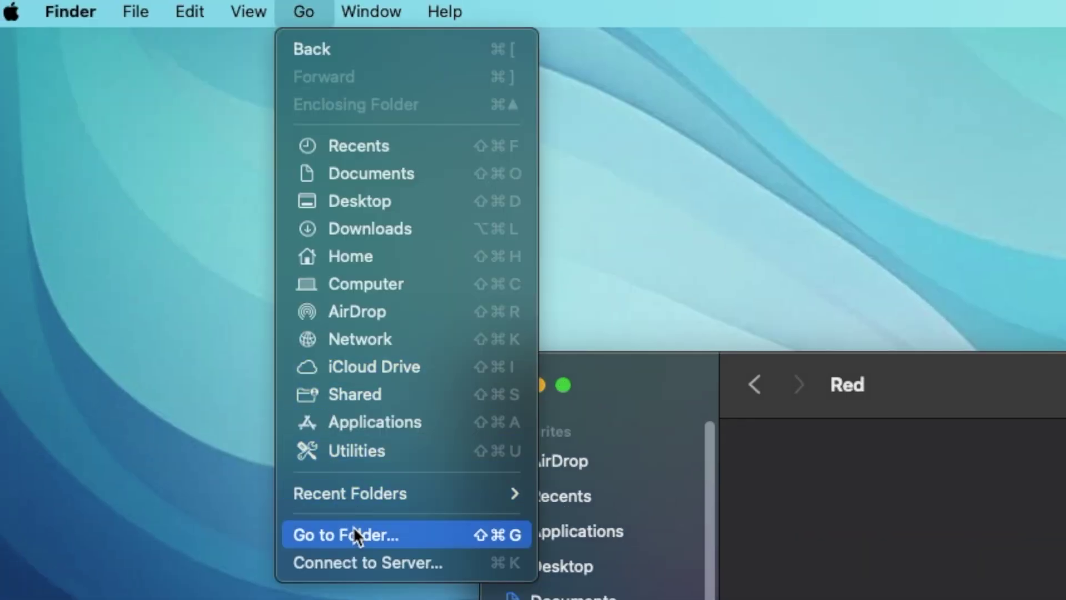
{"action": "left_click", "coordinate": [354, 528]}
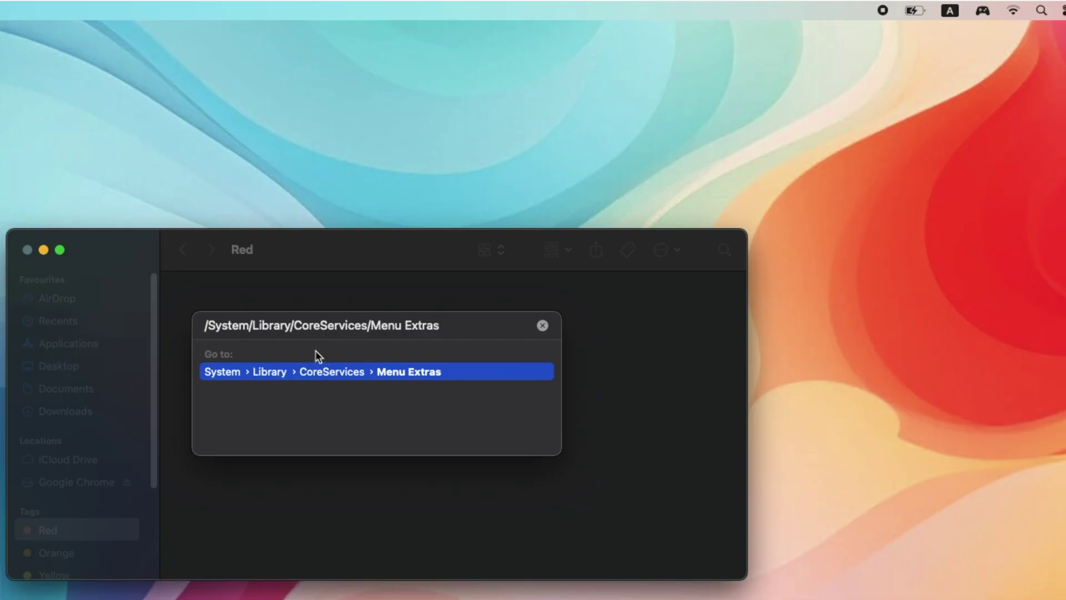
{"action": "type", "text": "/"}
{"action": "key", "text": "Return"}
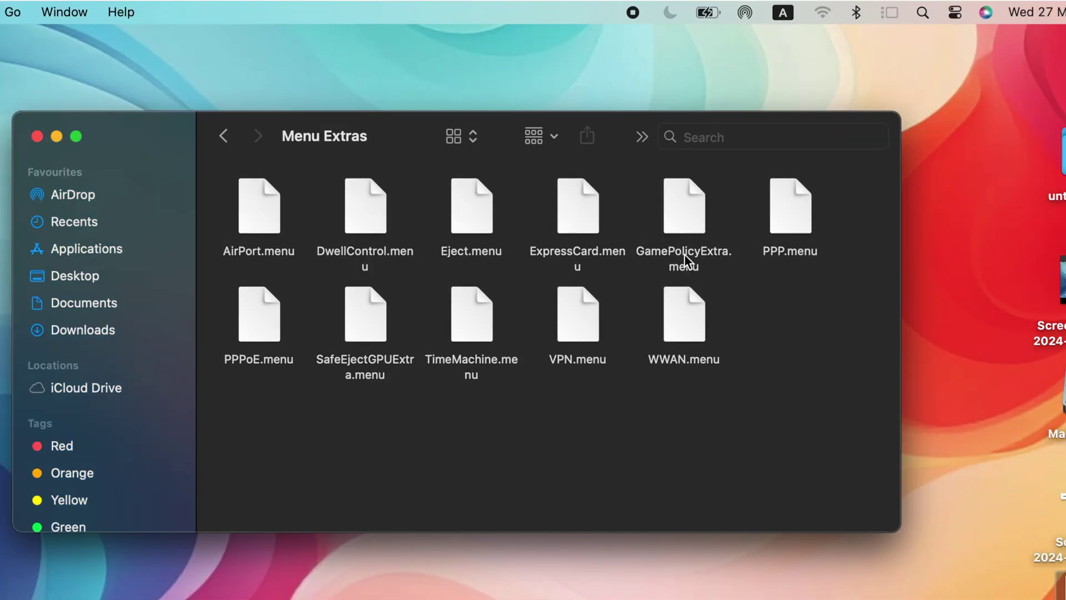
{"action": "double_click", "coordinate": [681, 222]}
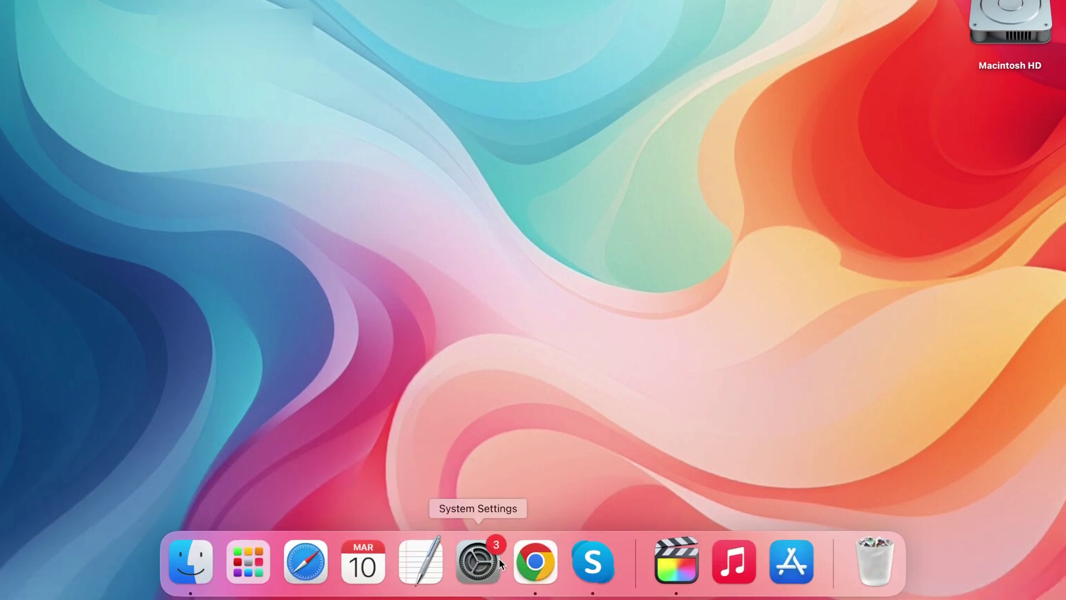
Toggle Reduce transparency on and off in Accessibility > Display, then close System Settings
{"action": "left_click", "coordinate": [487, 561]}
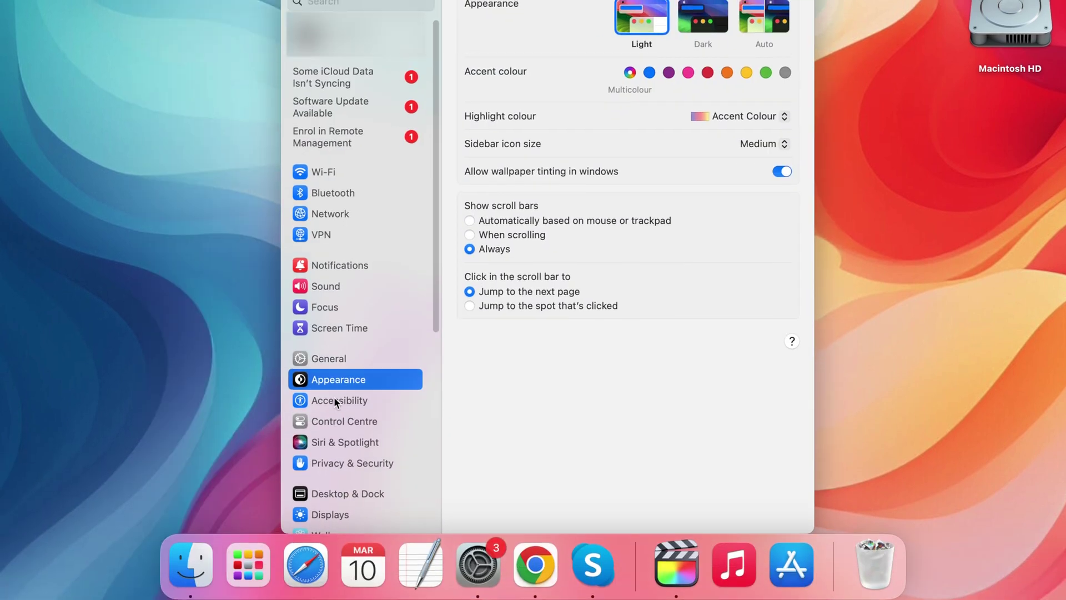
{"action": "left_click", "coordinate": [334, 397]}
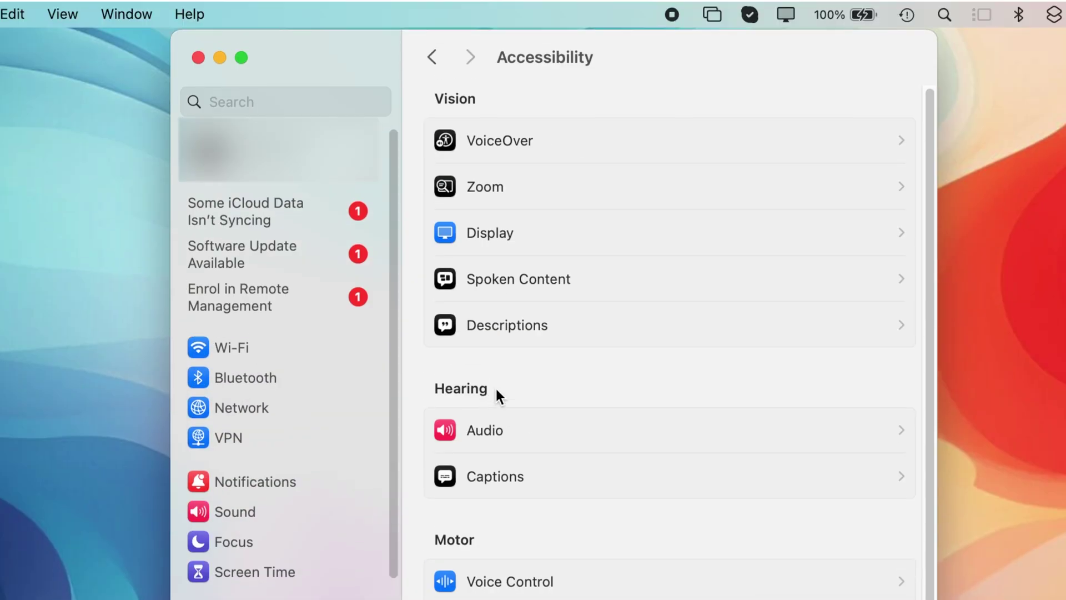
{"action": "left_click", "coordinate": [515, 241]}
{"action": "left_click", "coordinate": [885, 264]}
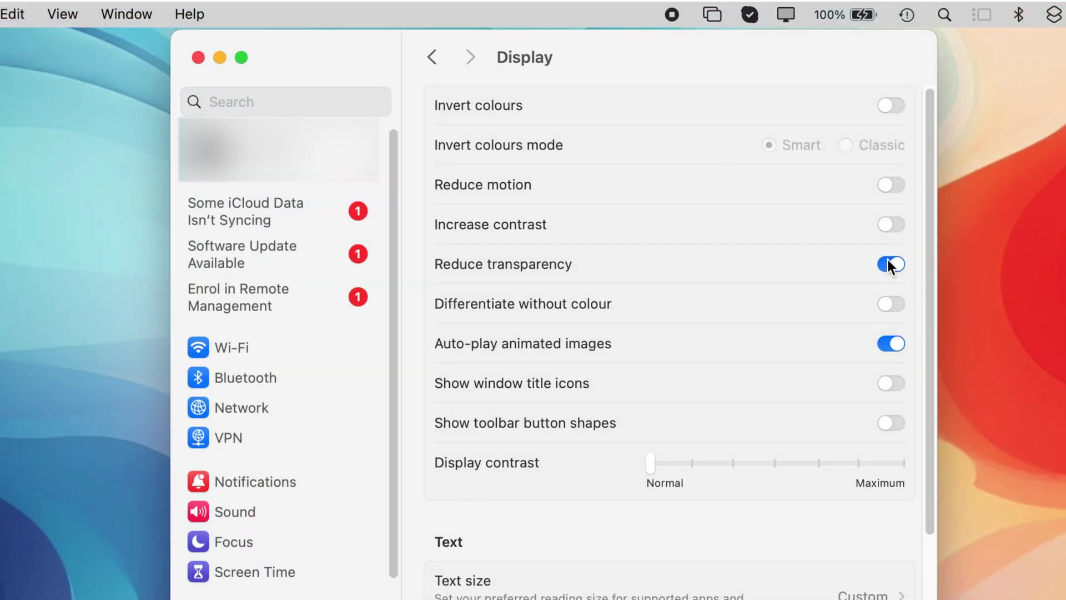
{"action": "left_click", "coordinate": [887, 258]}
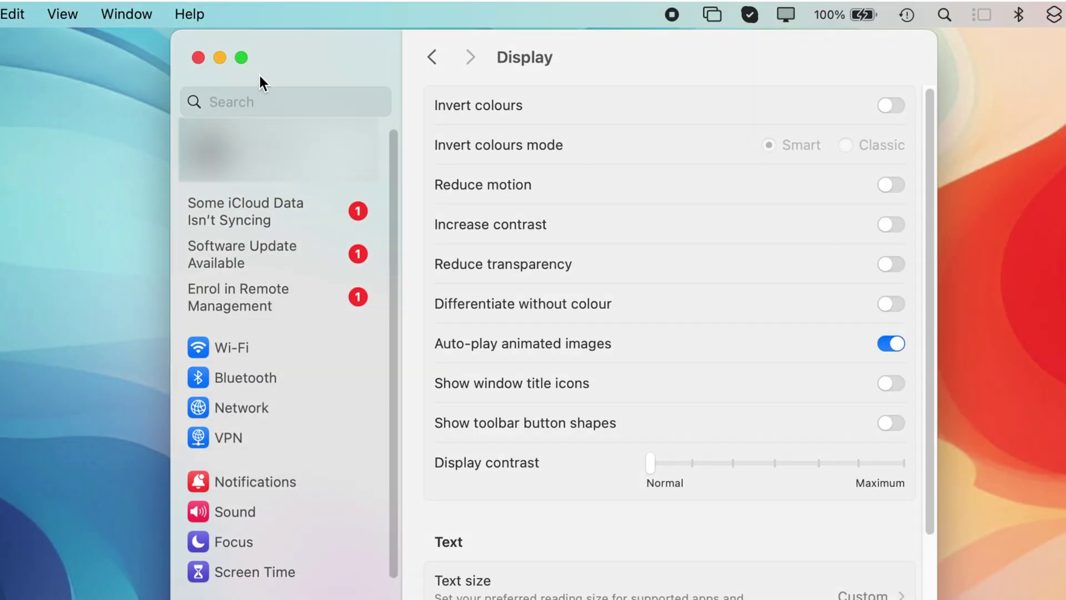
{"action": "left_click", "coordinate": [199, 58]}
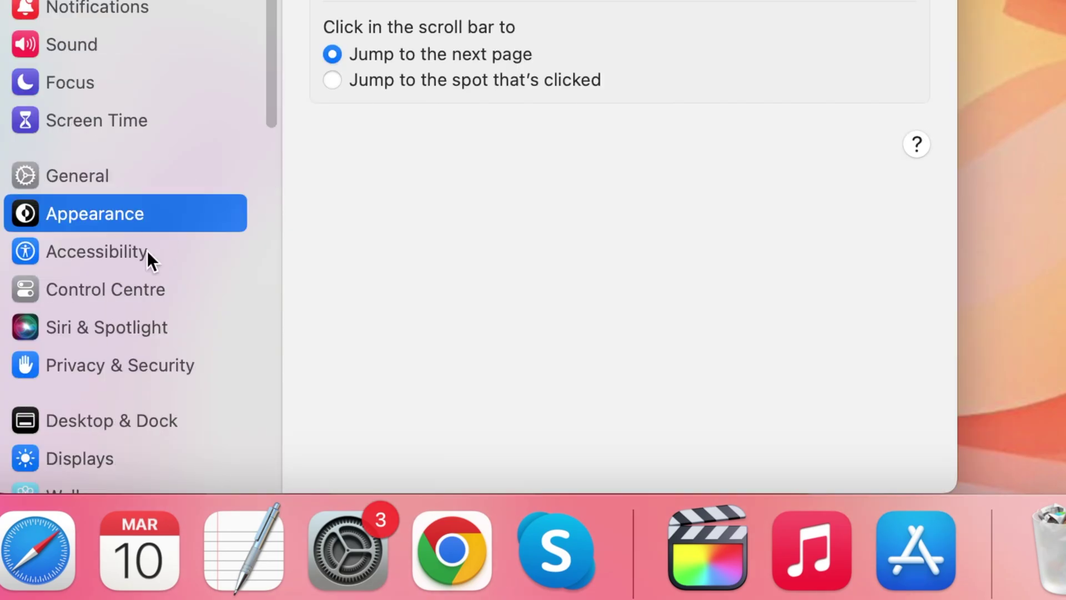
Enable 'Use scroll gesture with modifier keys to zoom' in Accessibility > Zoom
{"action": "left_click", "coordinate": [93, 245]}
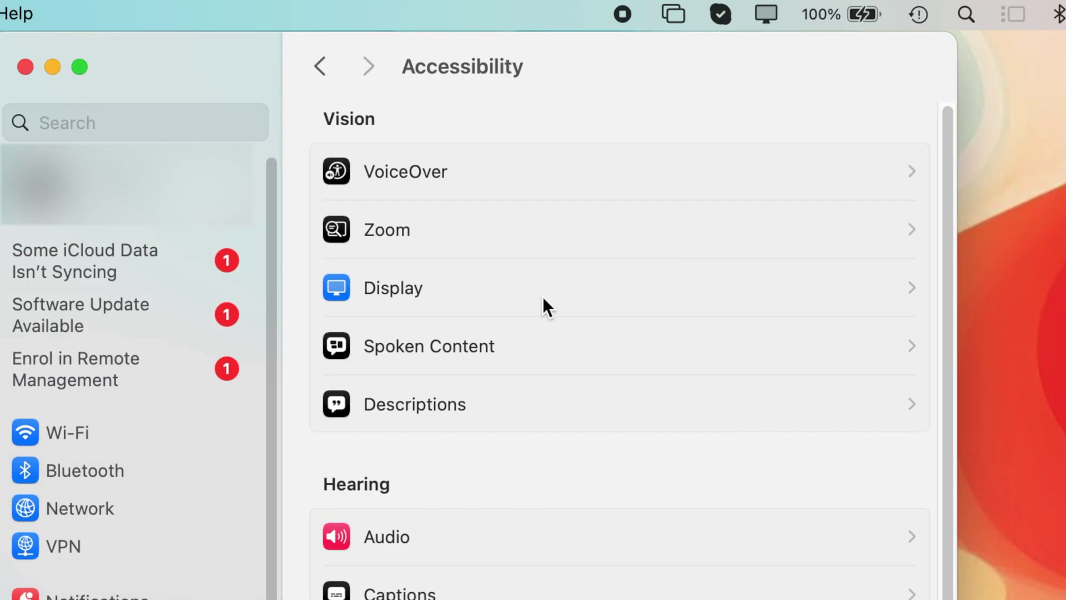
{"action": "left_click", "coordinate": [544, 221]}
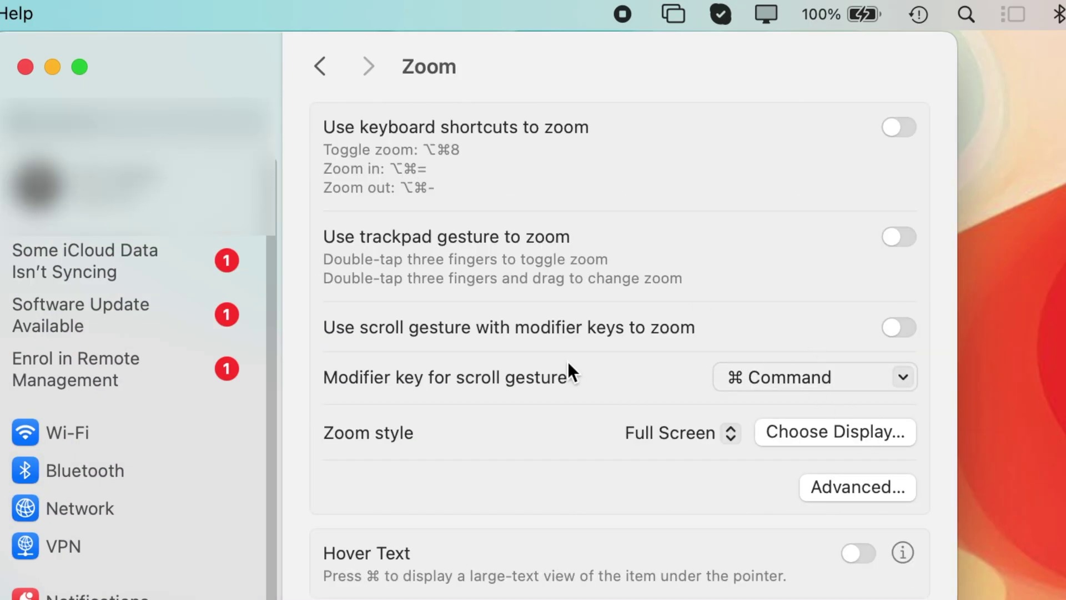
{"action": "left_click", "coordinate": [899, 327]}
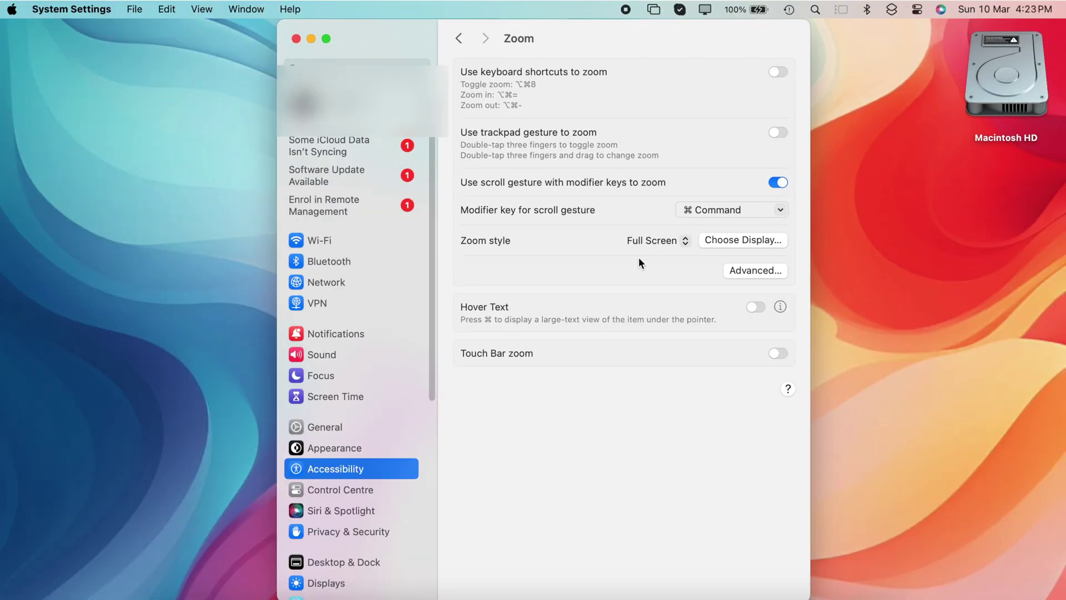
{"action": "scroll", "coordinate": [639, 259], "scroll_direction": "up", "scroll_amount": 5}
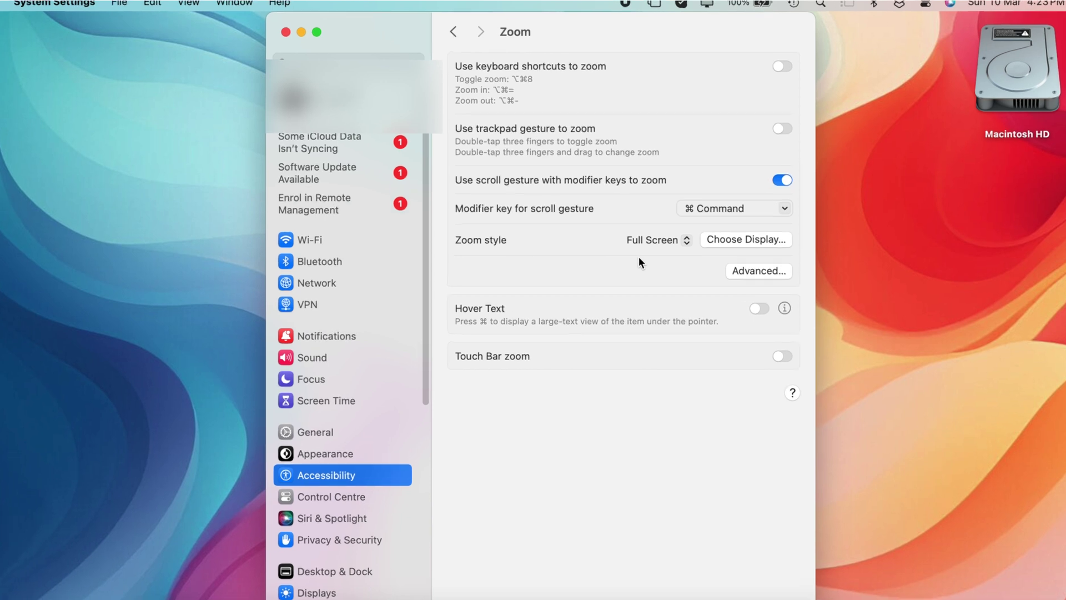
{"action": "scroll", "coordinate": [640, 259], "scroll_direction": "down", "scroll_amount": 2}
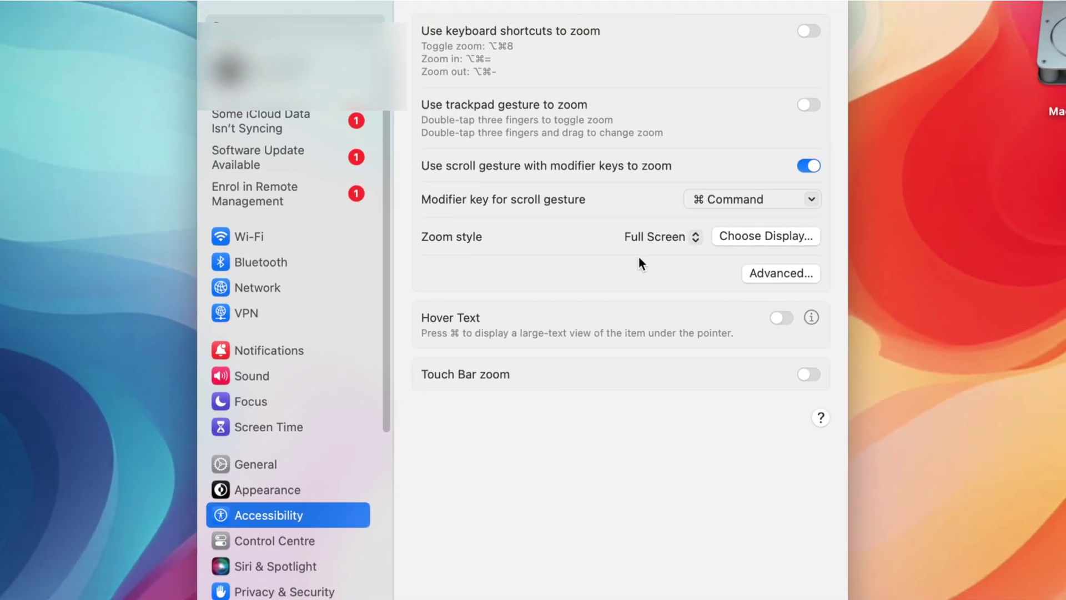
{"action": "scroll", "coordinate": [640, 259], "scroll_direction": "up", "scroll_amount": 2}
{"action": "scroll", "coordinate": [639, 258], "scroll_direction": "up", "scroll_amount": 2}
{"action": "scroll", "coordinate": [639, 258], "scroll_direction": "up", "scroll_amount": 2}
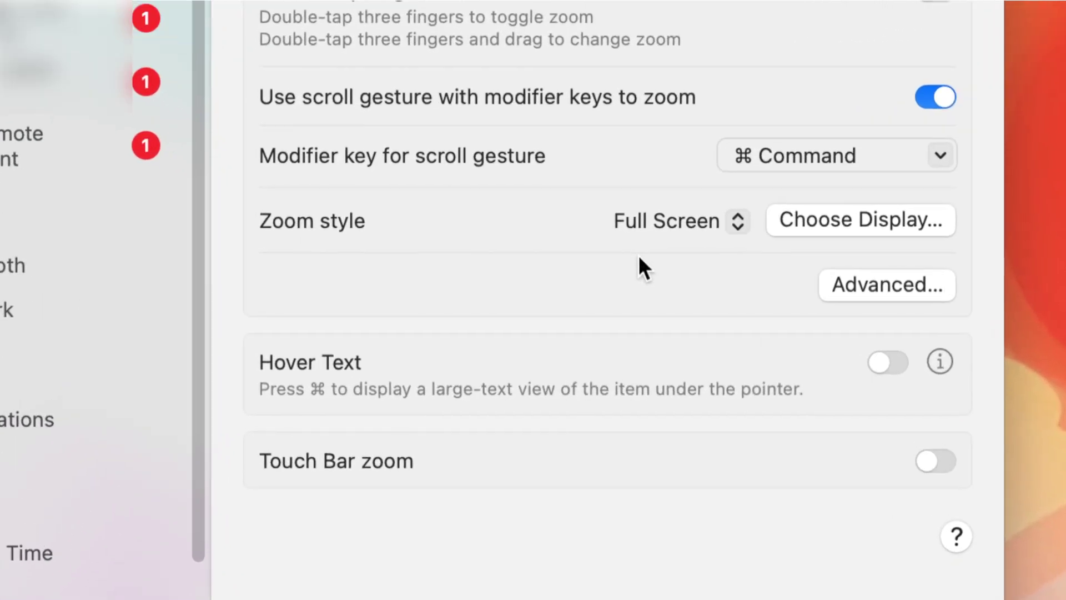
{"action": "scroll", "coordinate": [640, 257], "scroll_direction": "down", "scroll_amount": 5}
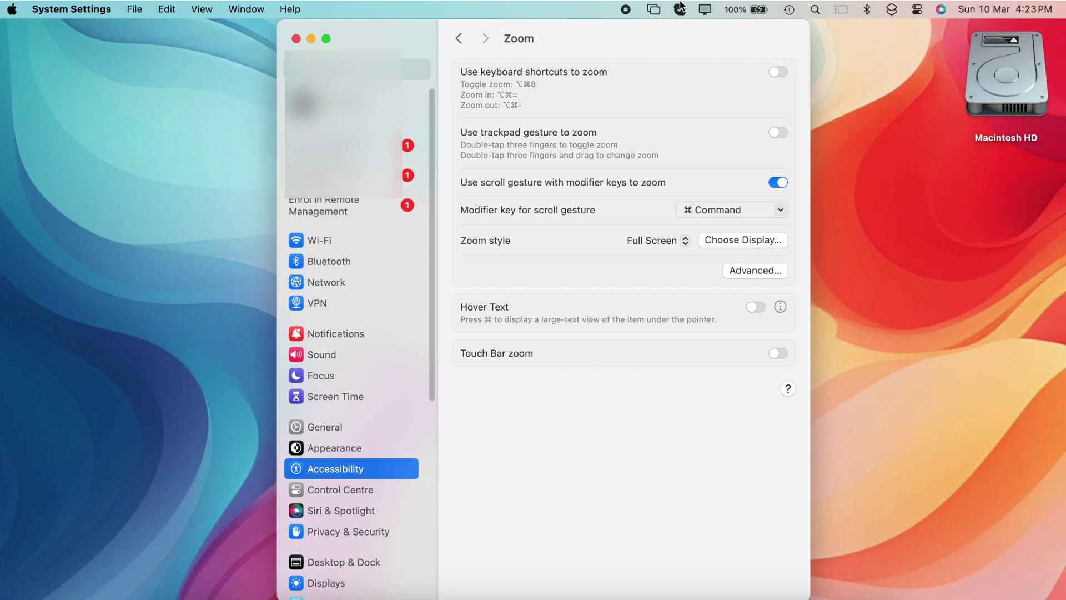
{"action": "scroll", "coordinate": [680, 9], "scroll_direction": "up", "scroll_amount": 1}
{"action": "scroll", "coordinate": [679, 9], "scroll_direction": "up", "scroll_amount": 1}
{"action": "scroll", "coordinate": [680, 9], "scroll_direction": "up", "scroll_amount": 1}
{"action": "scroll", "coordinate": [681, 8], "scroll_direction": "up", "scroll_amount": 3}
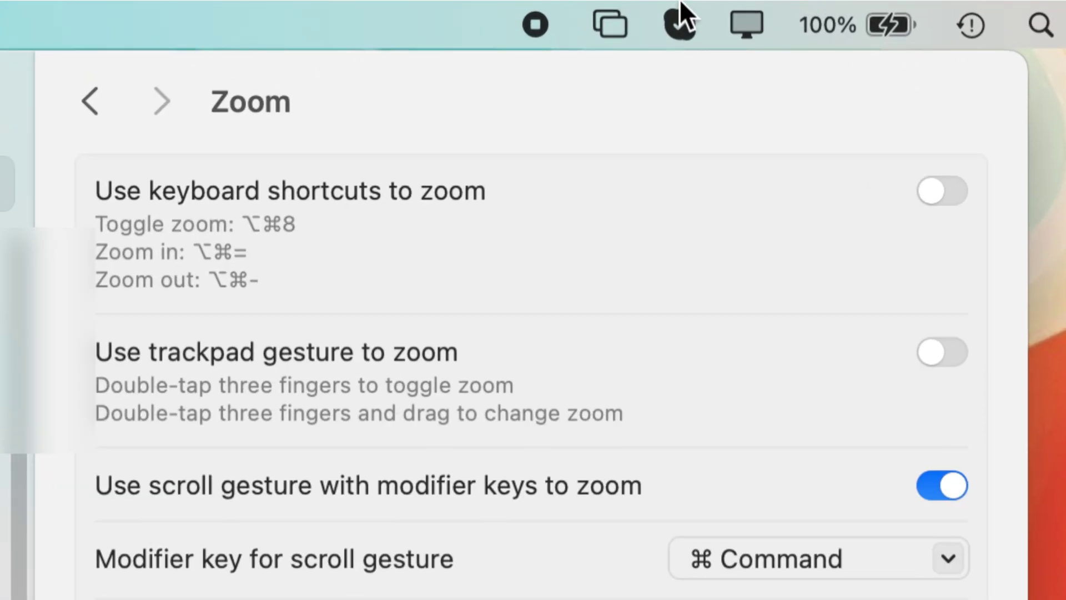
{"action": "scroll", "coordinate": [680, 10], "scroll_direction": "up", "scroll_amount": 2}
{"action": "scroll", "coordinate": [678, 19], "scroll_direction": "up", "scroll_amount": 1}
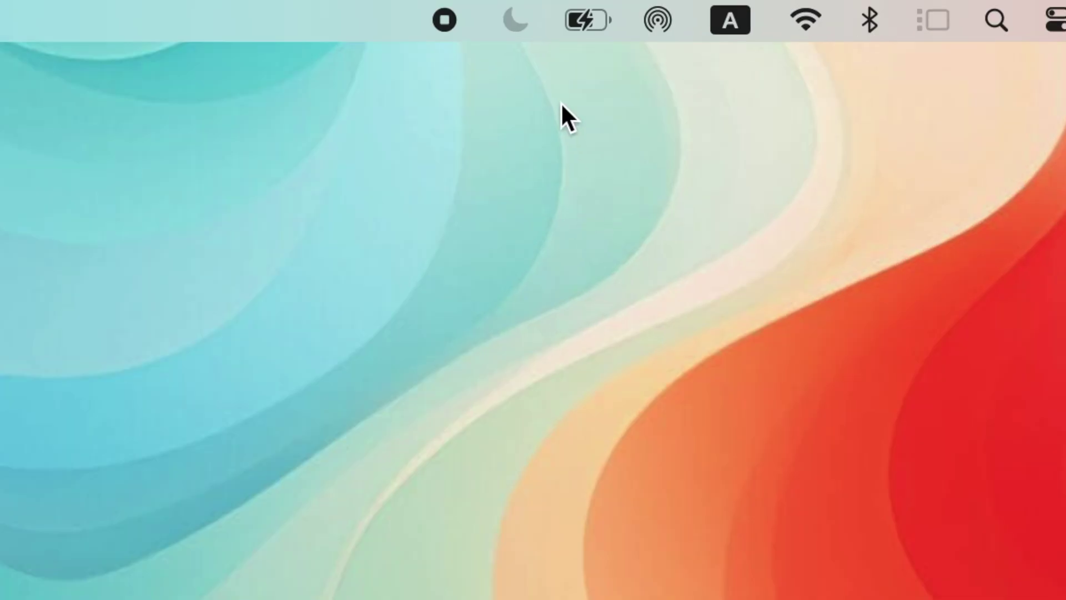
Turn on Battery's Show Percentage in Control Centre settings, confirming 72% in the menu bar
{"action": "left_click", "coordinate": [570, 25]}
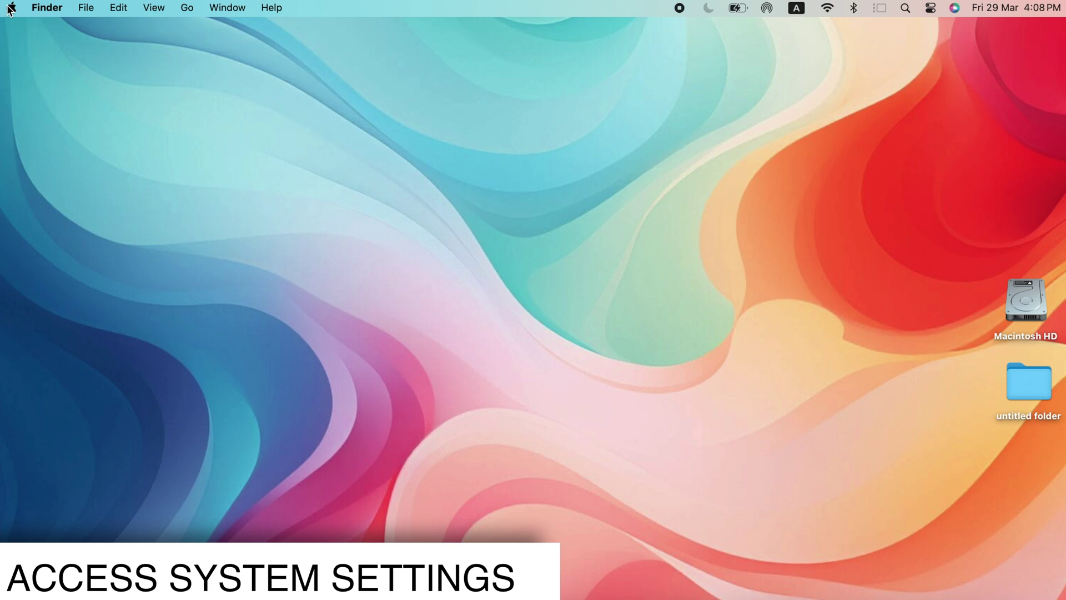
{"action": "left_click", "coordinate": [12, 8]}
{"action": "left_click", "coordinate": [42, 55]}
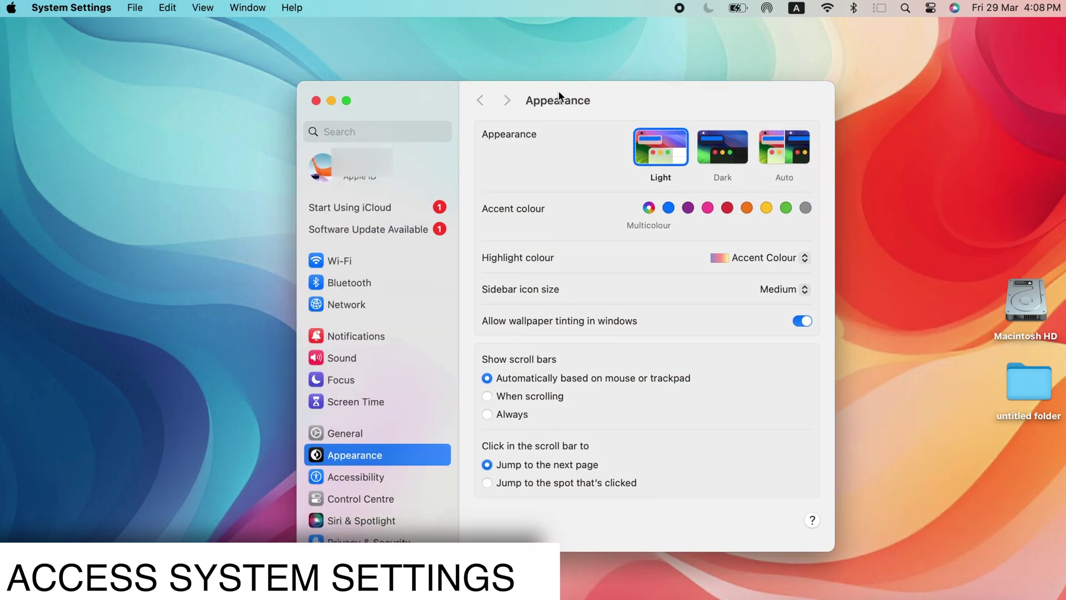
{"action": "left_click", "coordinate": [392, 499]}
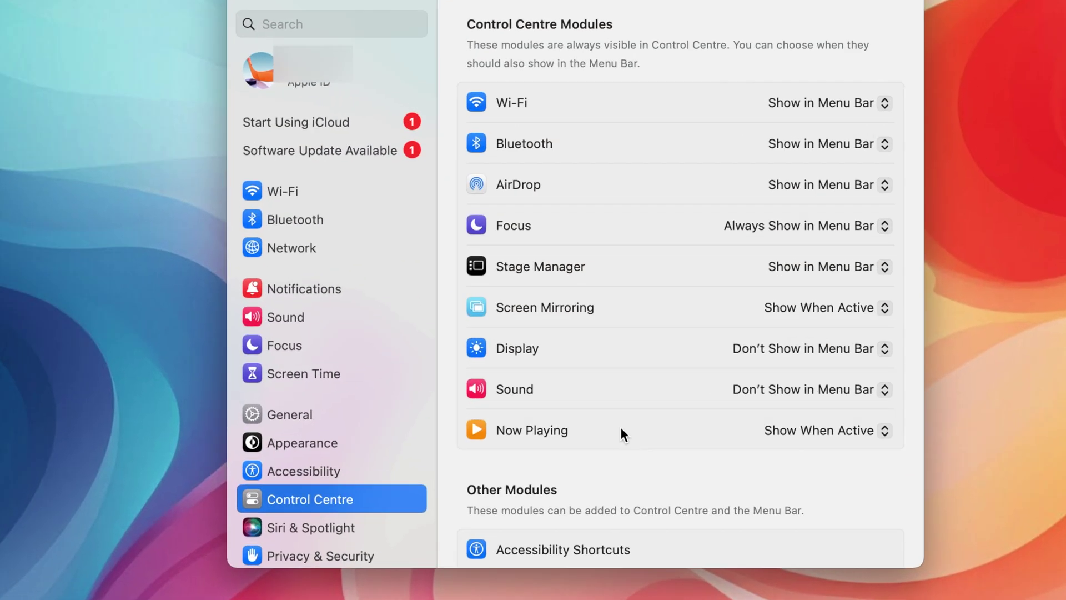
{"action": "scroll", "coordinate": [638, 426], "scroll_direction": "down", "scroll_amount": 5}
{"action": "scroll", "coordinate": [638, 421], "scroll_direction": "down", "scroll_amount": 1}
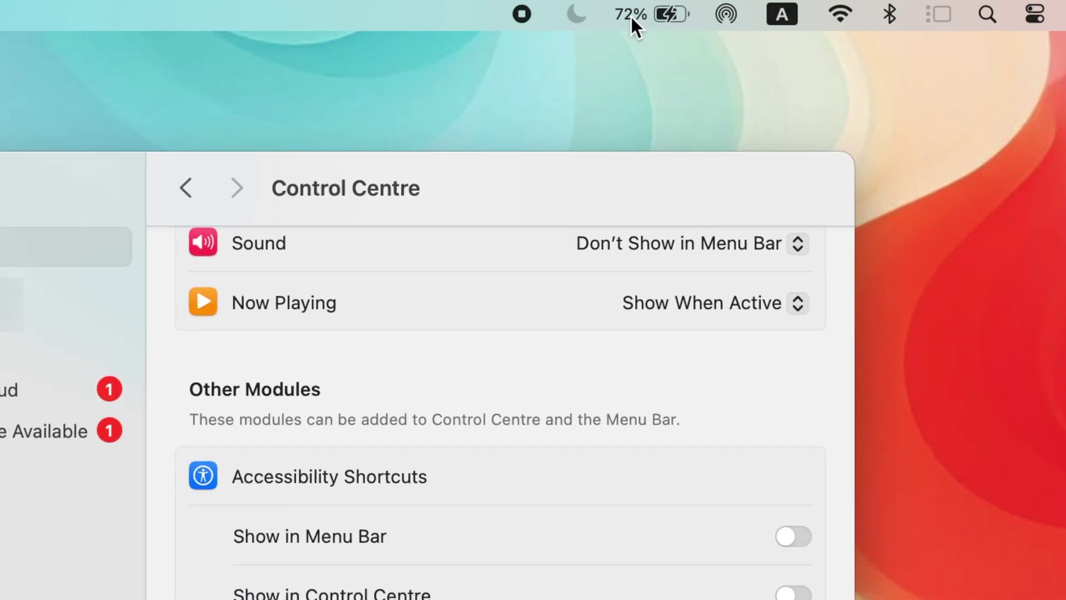
{"action": "left_click", "coordinate": [631, 14]}
{"action": "left_click", "coordinate": [632, 14]}
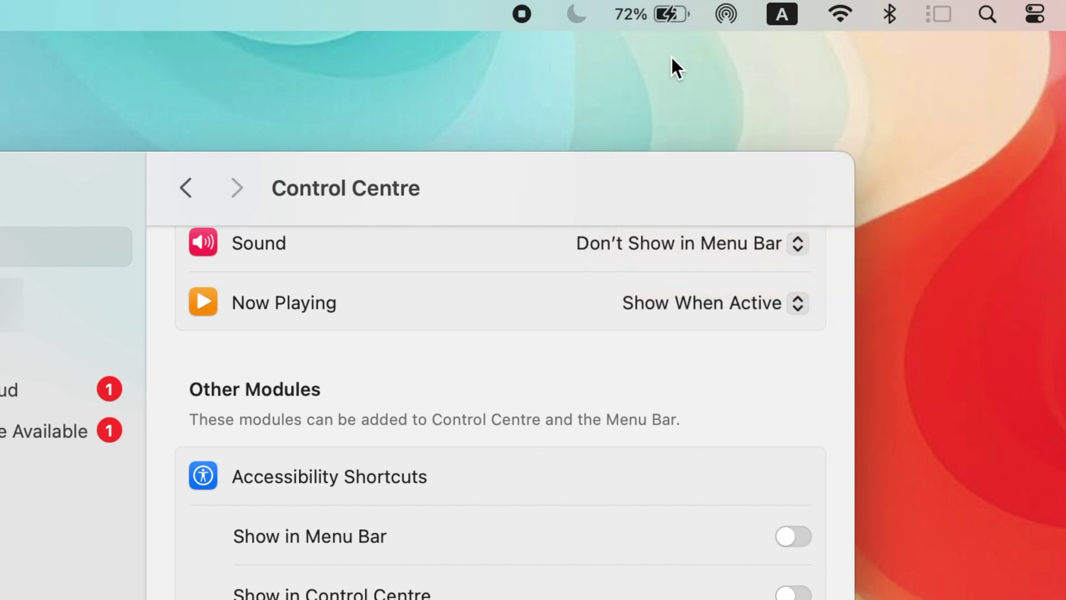